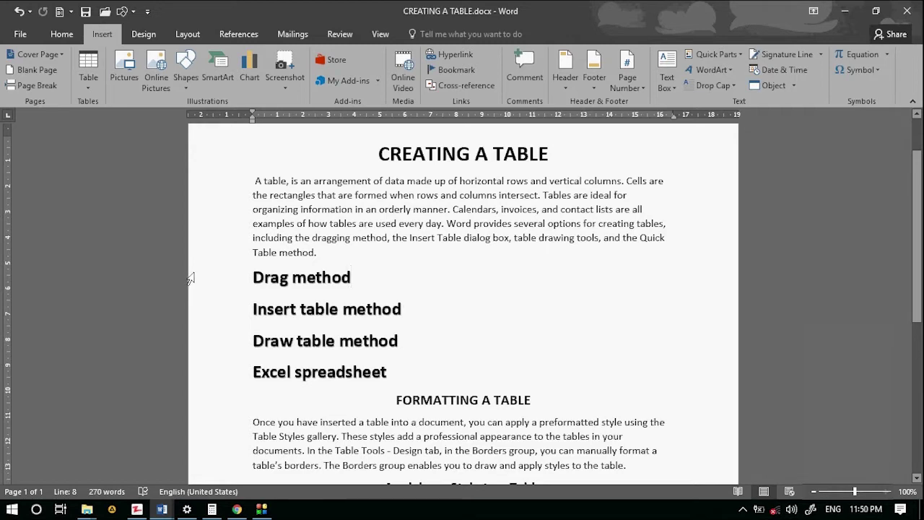
# Insert a 5x5 table from the Insert tab's table grid below the Drag method heading.
pyautogui.scroll(1, 101, 75)
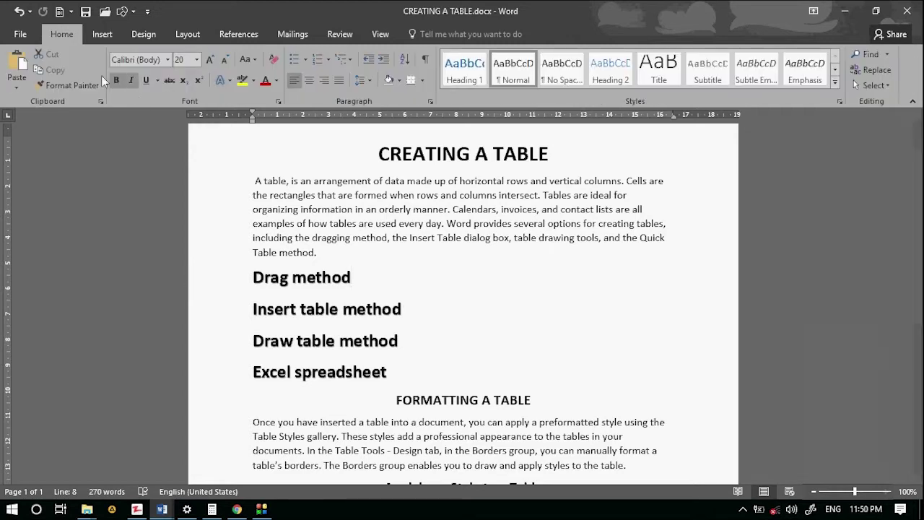
pyautogui.click(100, 35)
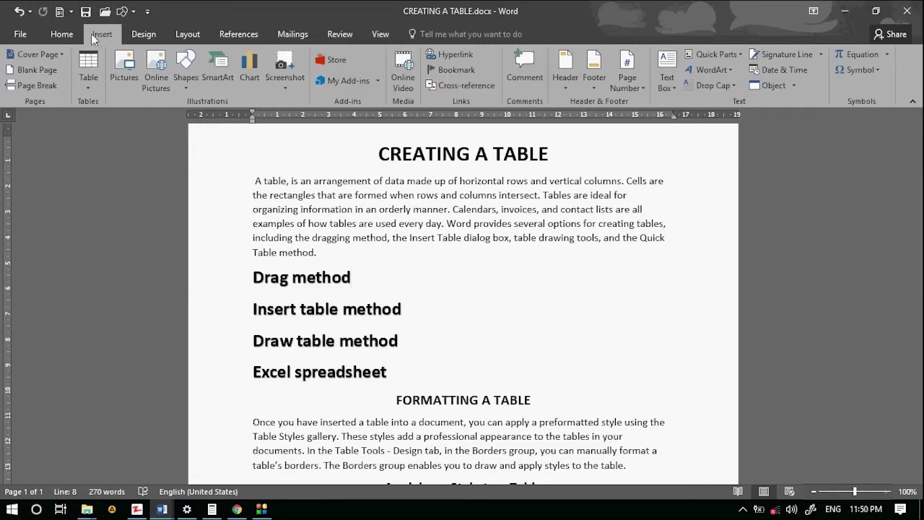
pyautogui.click(89, 90)
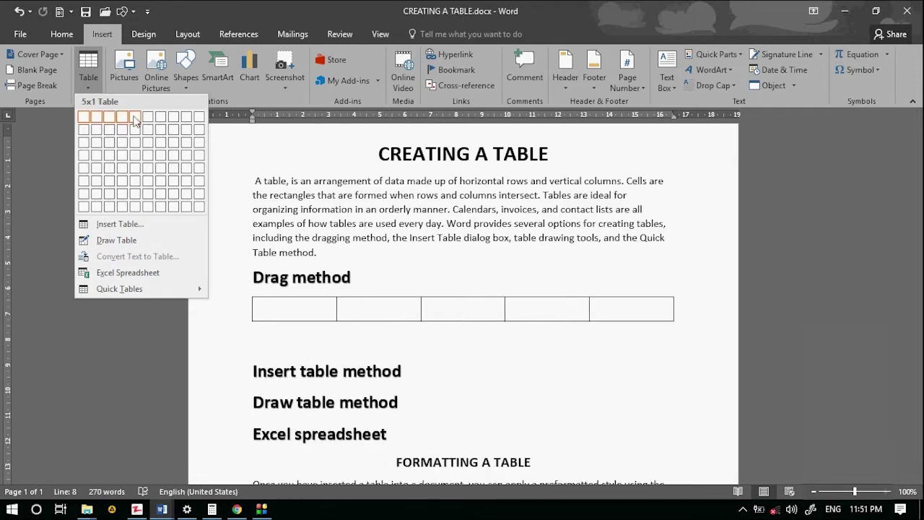
pyautogui.click(135, 169)
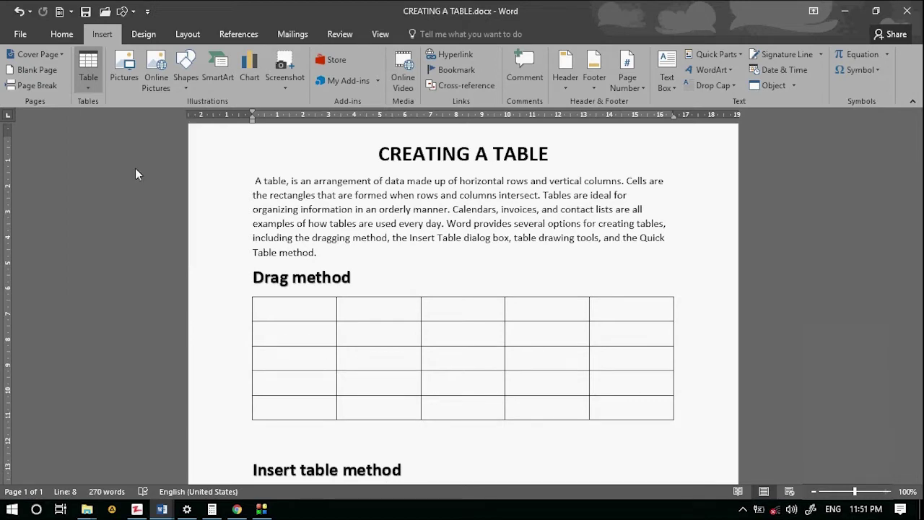
# After 'Insert table method', insert a 5-column, 4-row table using the Insert Table dialog.
pyautogui.scroll(-5, 364, 347)
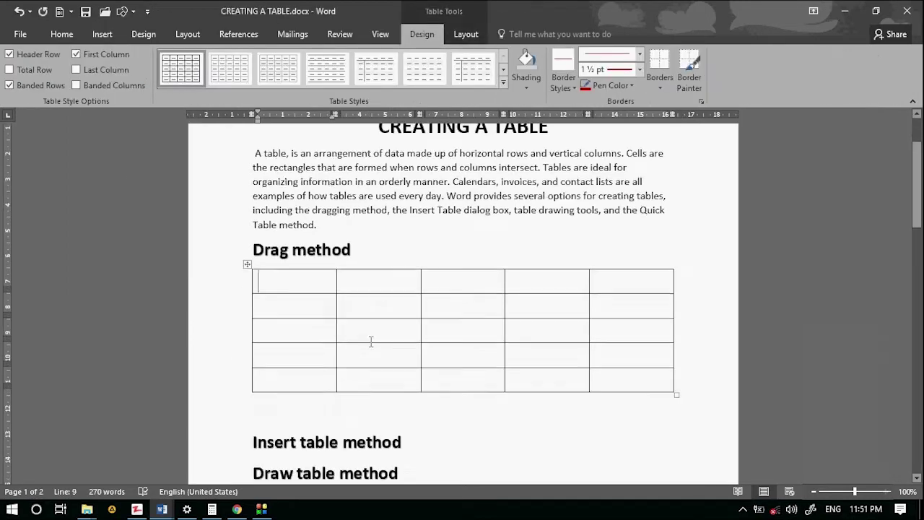
pyautogui.click(416, 281)
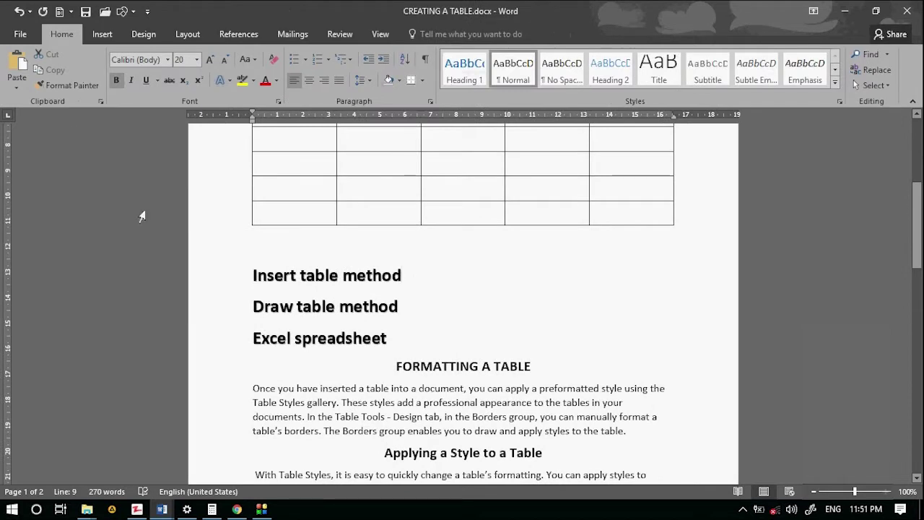
pyautogui.click(101, 35)
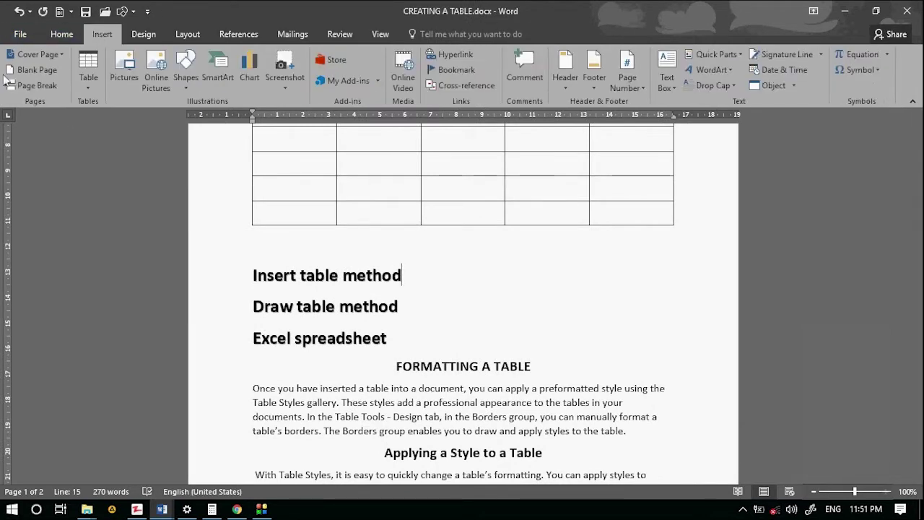
pyautogui.click(88, 81)
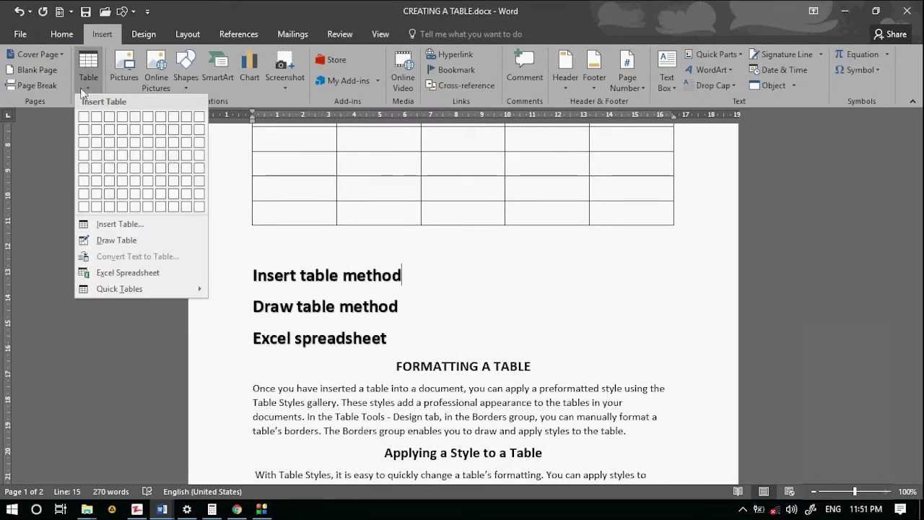
pyautogui.click(116, 227)
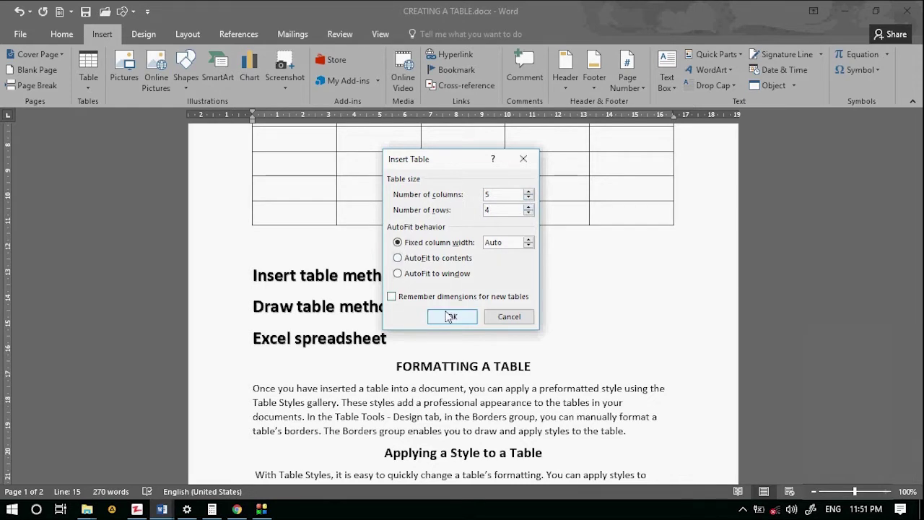
pyautogui.click(451, 317)
pyautogui.scroll(-2, 361, 264)
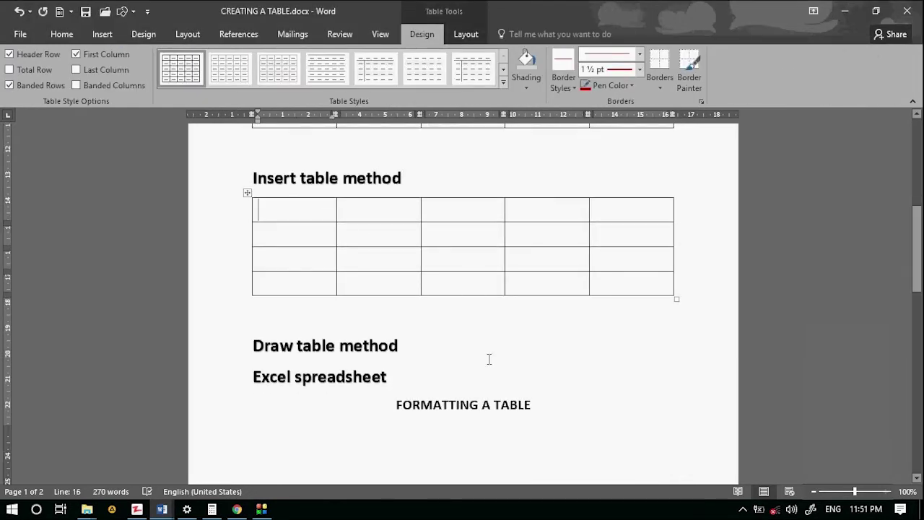
# Using Draw Table, drag out a new table's outer border after 'Draw table method'.
pyautogui.click(413, 349)
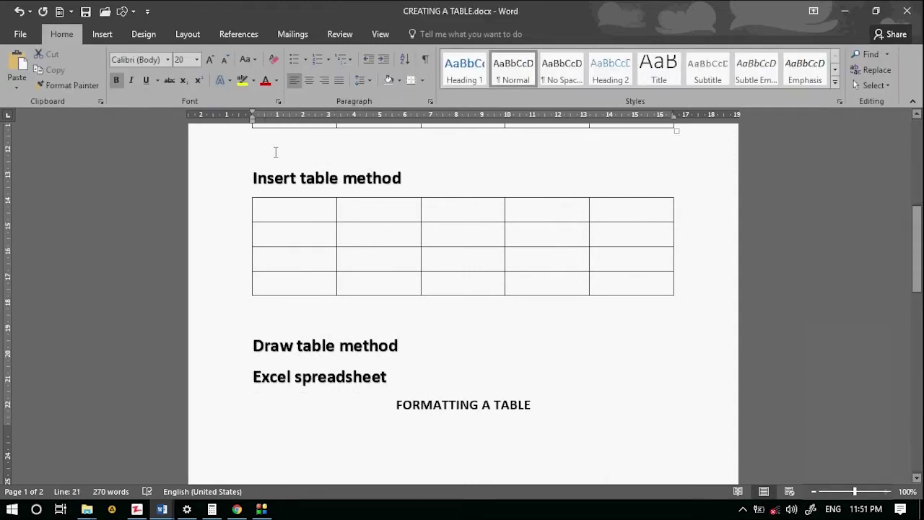
pyautogui.click(101, 34)
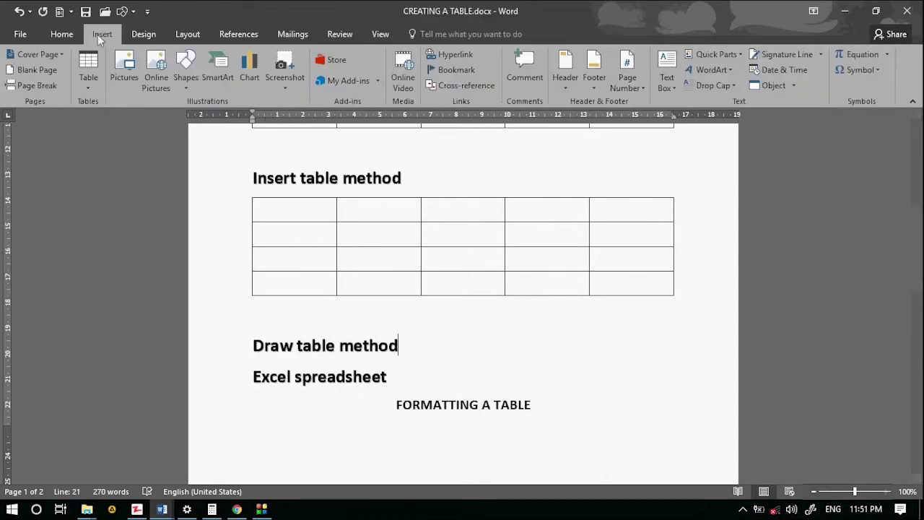
pyautogui.click(90, 78)
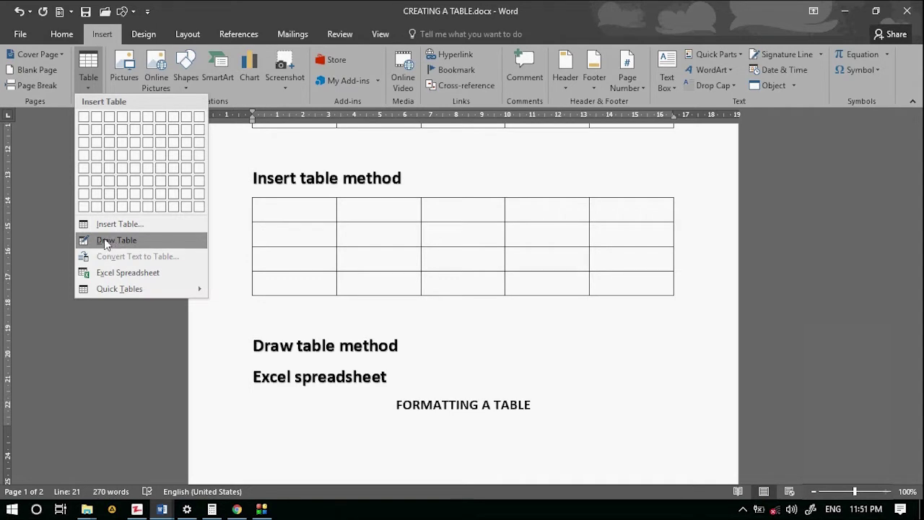
pyautogui.click(106, 241)
pyautogui.scroll(-5, 262, 239)
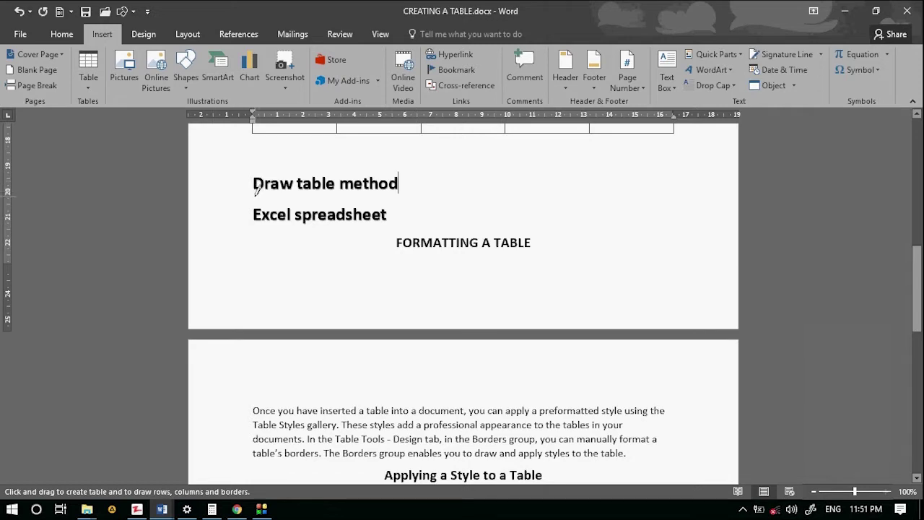
pyautogui.moveTo(255, 197)
pyautogui.mouseDown()
pyautogui.moveTo(670, 209)
pyautogui.moveTo(524, 209)
pyautogui.moveTo(675, 200)
pyautogui.moveTo(692, 211)
pyautogui.mouseUp()
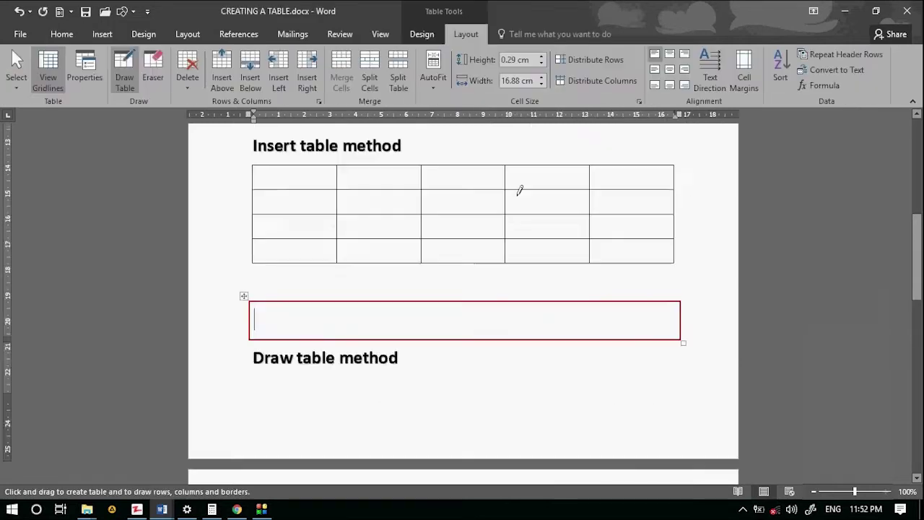
pyautogui.scroll(-3, 519, 191)
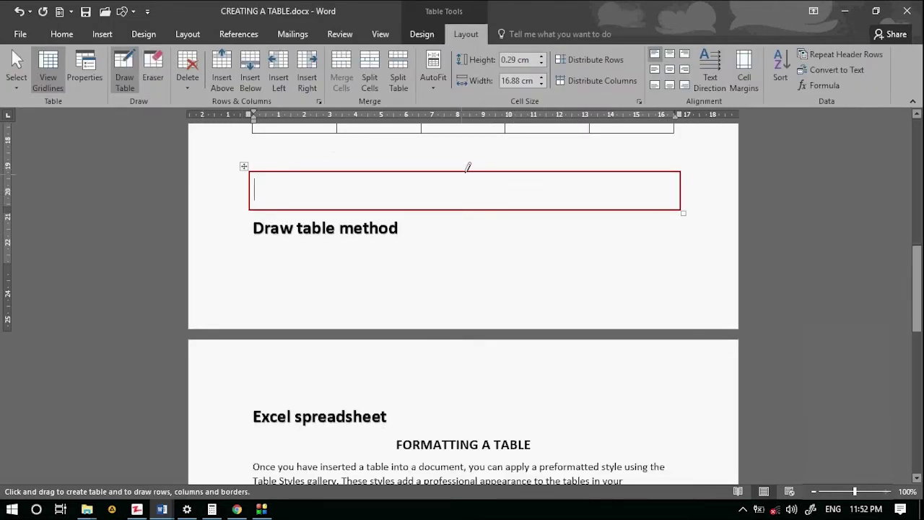
# Draw horizontal and vertical lines that split the drawn table into uneven rows and columns.
pyautogui.moveTo(474, 170); pyautogui.dragTo(472, 209)
pyautogui.moveTo(252, 186); pyautogui.dragTo(635, 185)
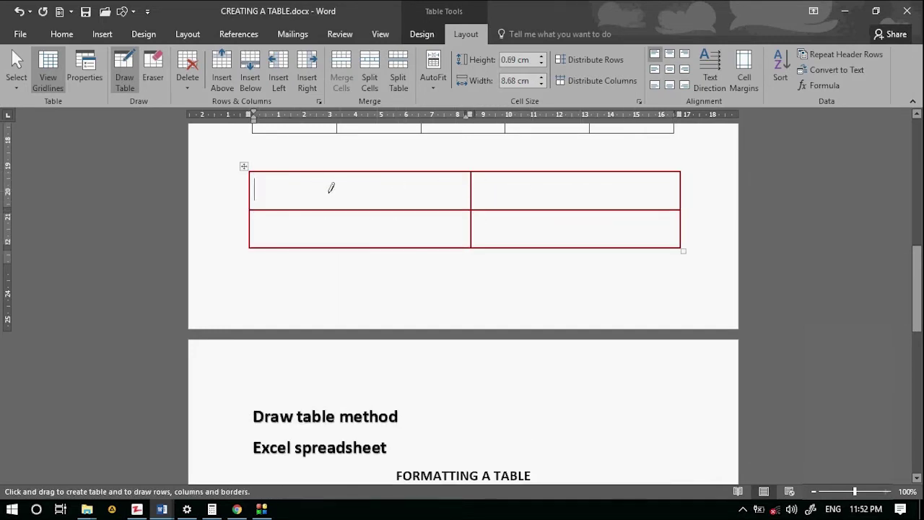
pyautogui.moveTo(254, 187); pyautogui.dragTo(640, 189)
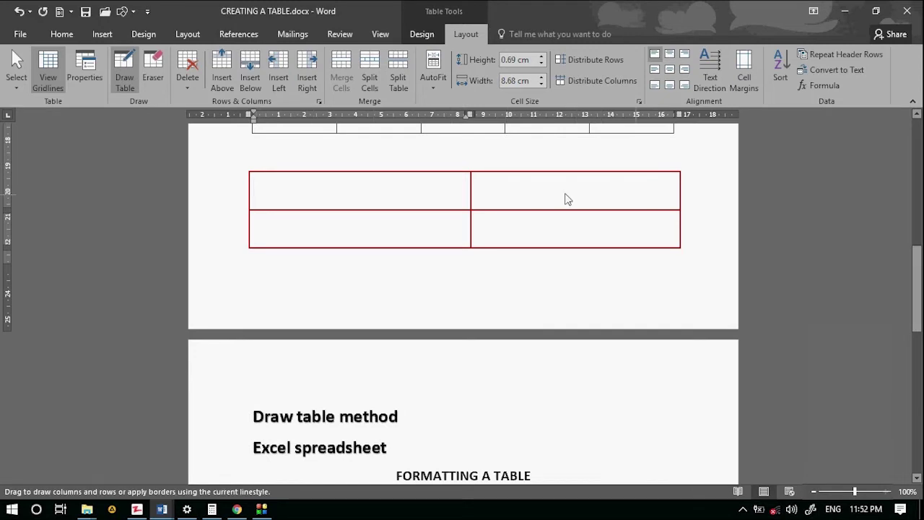
pyautogui.moveTo(252, 183)
pyautogui.mouseDown()
pyautogui.moveTo(675, 184)
pyautogui.moveTo(512, 187)
pyautogui.moveTo(660, 190)
pyautogui.mouseUp()
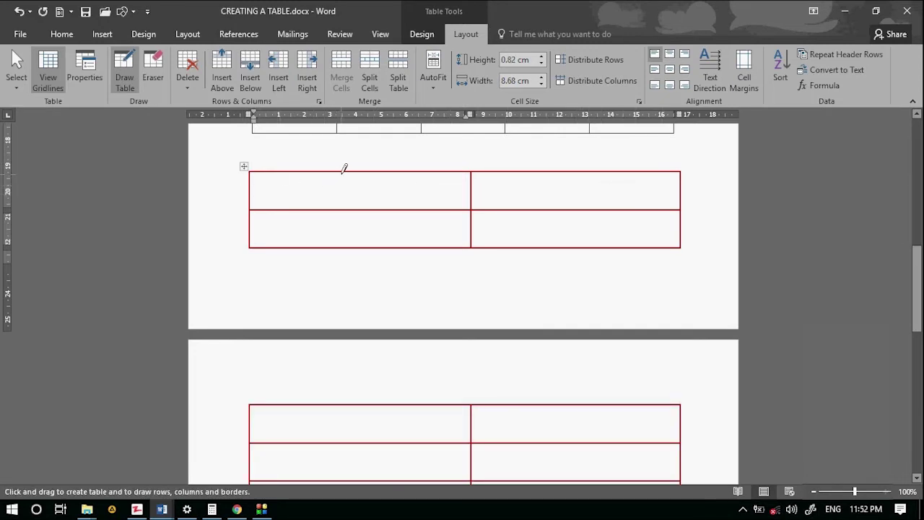
pyautogui.moveTo(342, 172); pyautogui.dragTo(343, 392)
pyautogui.moveTo(355, 451); pyautogui.dragTo(348, 314)
pyautogui.scroll(-5, 347, 315)
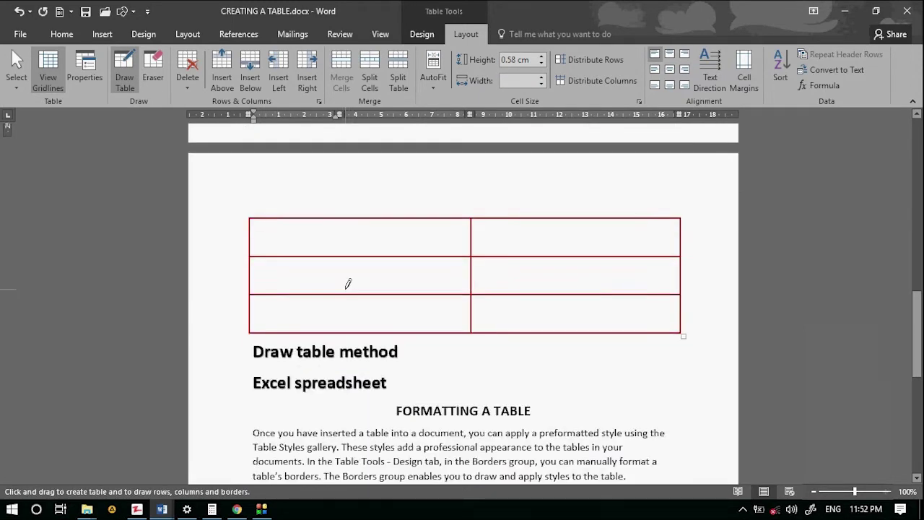
pyautogui.moveTo(343, 209); pyautogui.dragTo(344, 246)
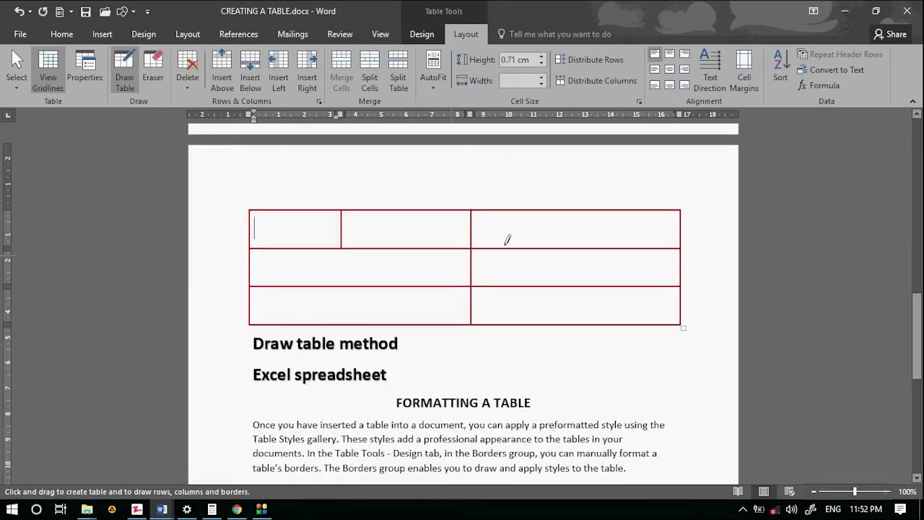
pyautogui.moveTo(582, 208); pyautogui.dragTo(579, 285)
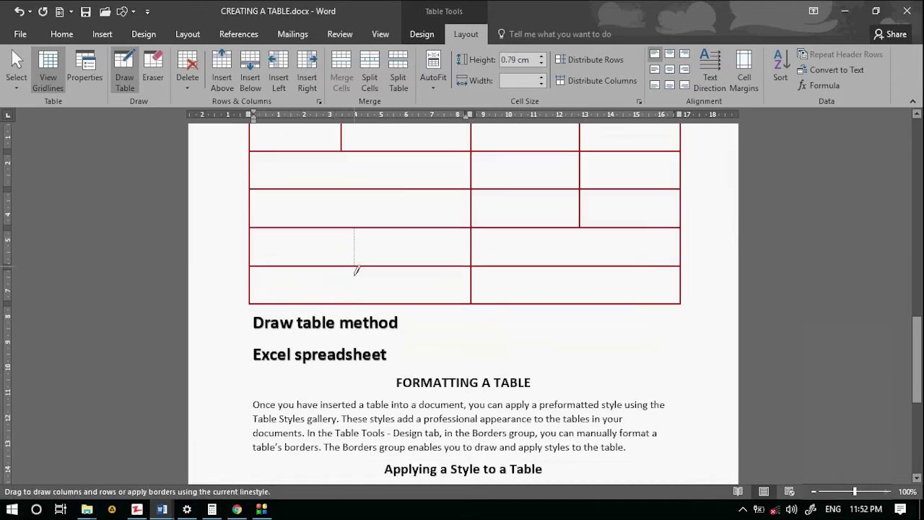
pyautogui.moveTo(354, 265); pyautogui.dragTo(356, 303)
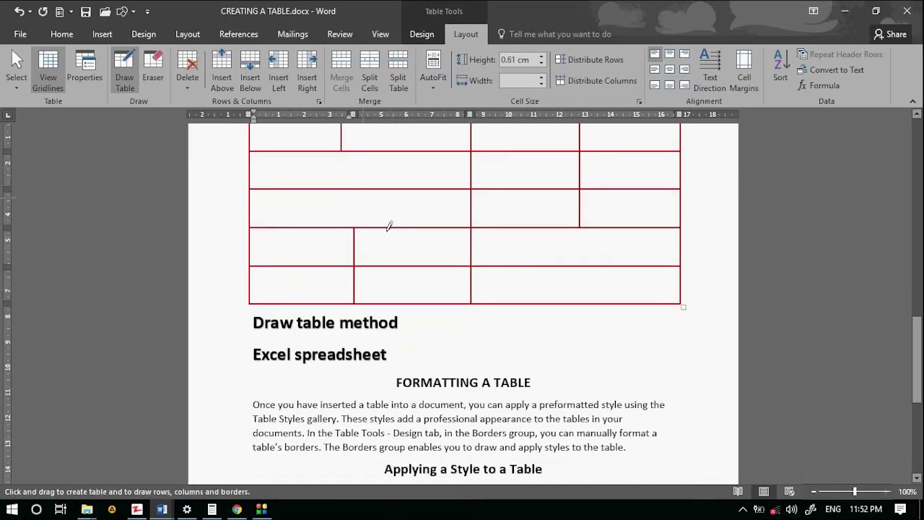
pyautogui.scroll(-4, 606, 240)
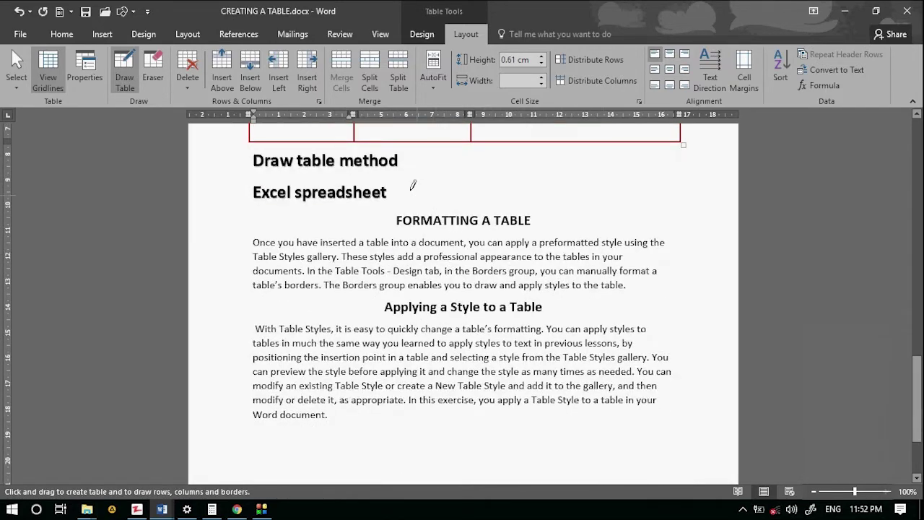
# Embed a blank Excel spreadsheet under the Excel spreadsheet heading.
pyautogui.click(102, 34)
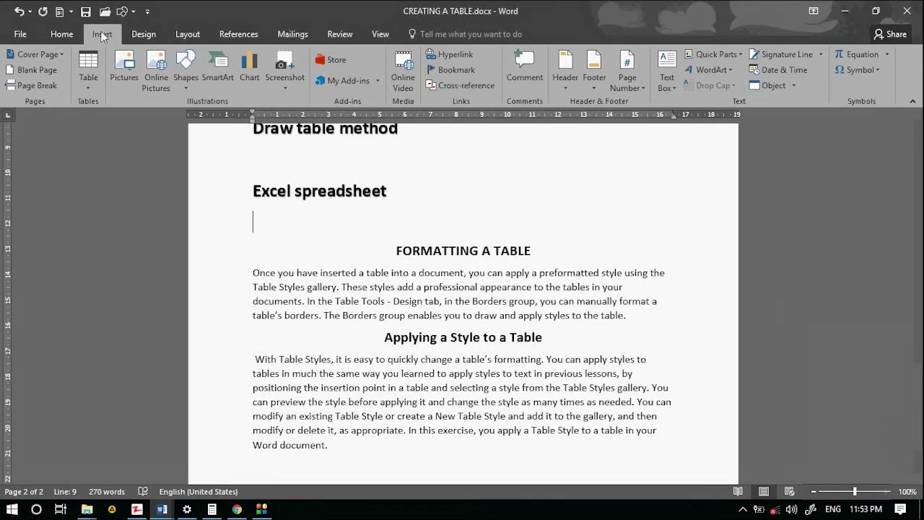
pyautogui.click(88, 73)
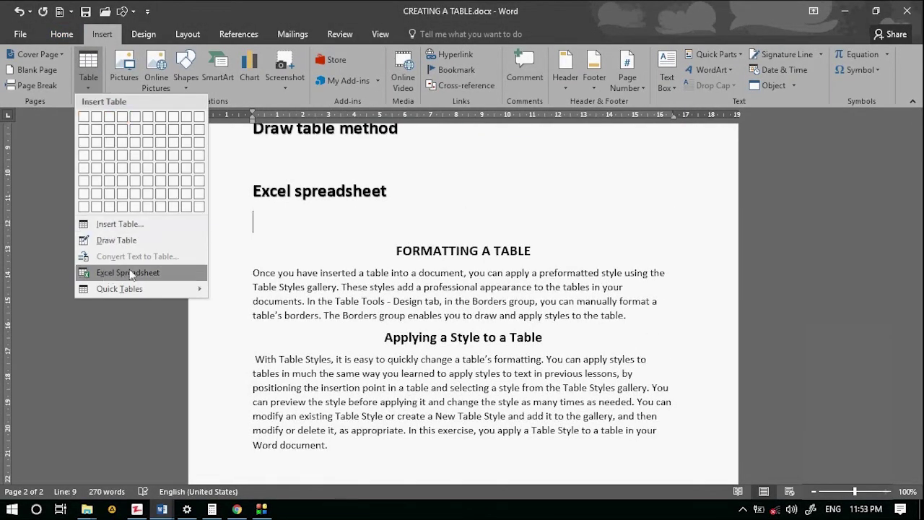
pyautogui.click(125, 274)
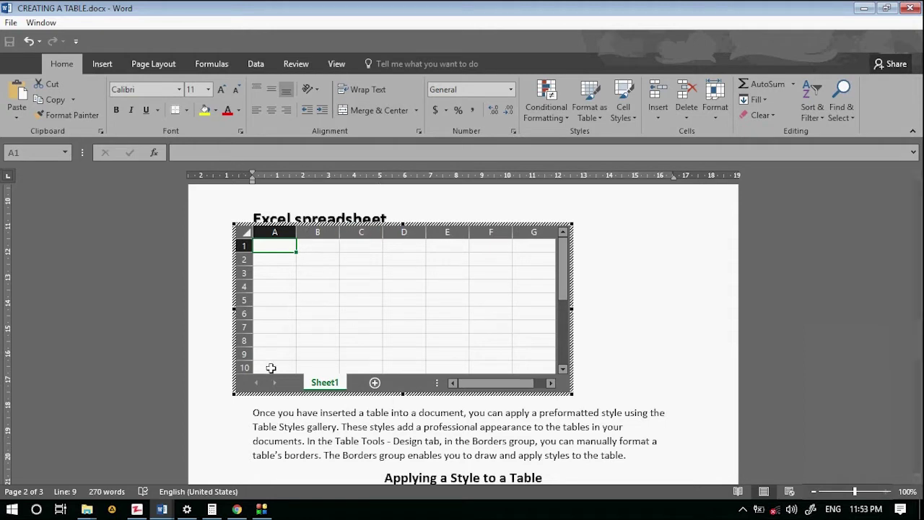
# Copy the row 2 sum and average formulas down to row 6 for every student.
pyautogui.moveTo(167, 511)
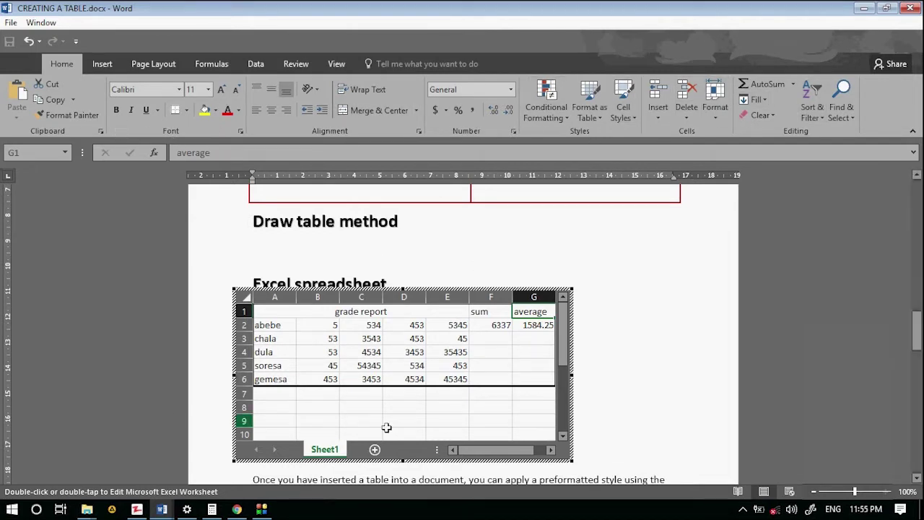
pyautogui.click(497, 326)
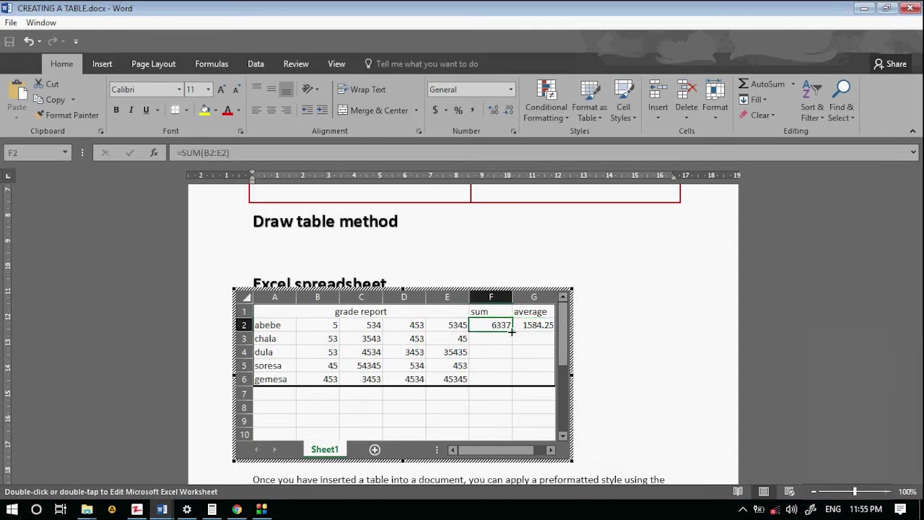
pyautogui.moveTo(512, 331); pyautogui.dragTo(510, 383)
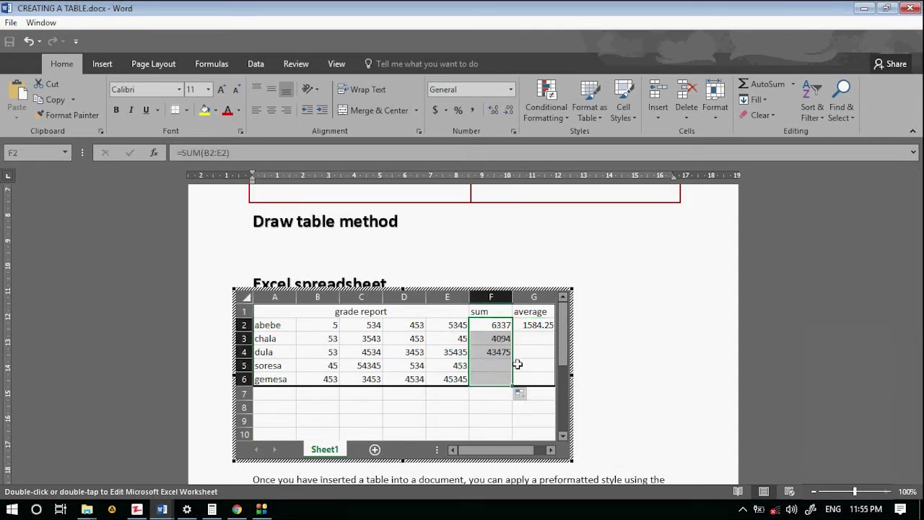
pyautogui.click(543, 326)
pyautogui.moveTo(553, 331); pyautogui.dragTo(549, 383)
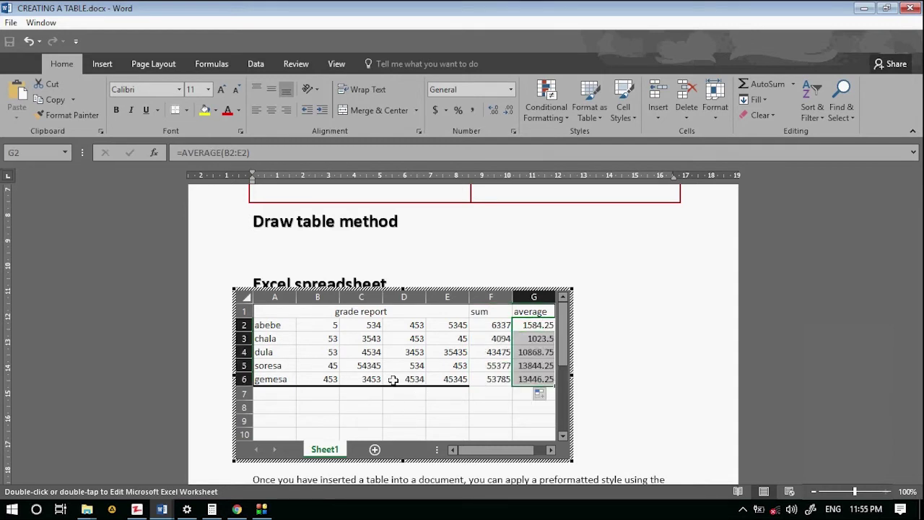
# Resize the embedded worksheet's height and width to show all student rows, then finish editing it.
pyautogui.moveTo(402, 460); pyautogui.dragTo(396, 395)
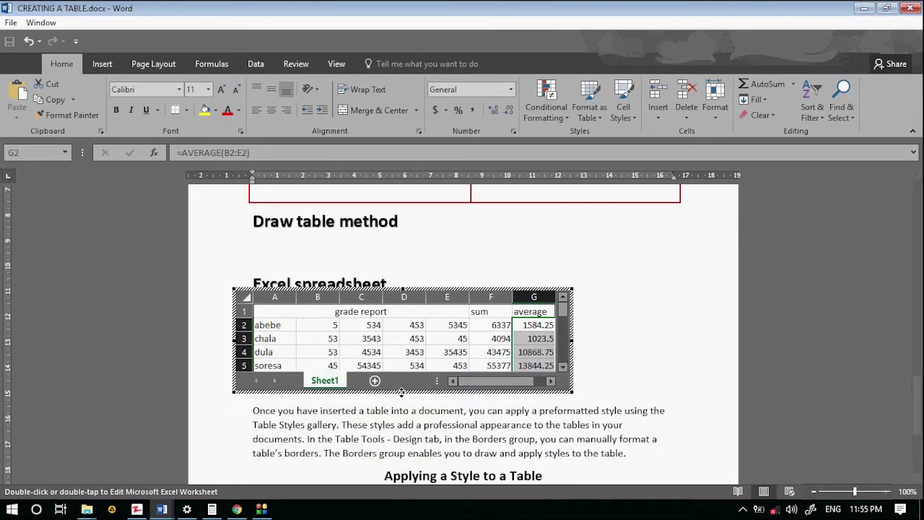
pyautogui.moveTo(403, 394); pyautogui.dragTo(402, 410)
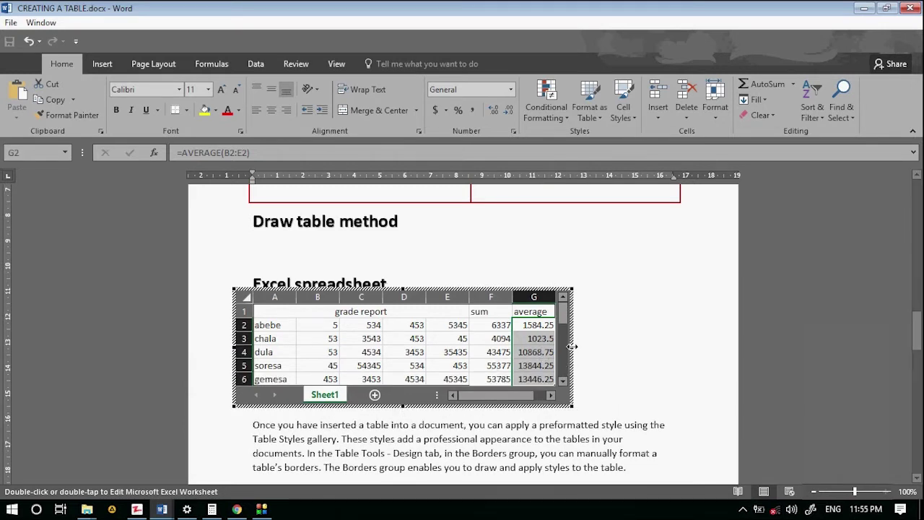
pyautogui.moveTo(572, 344)
pyautogui.mouseDown()
pyautogui.moveTo(665, 338)
pyautogui.moveTo(555, 343)
pyautogui.mouseUp()
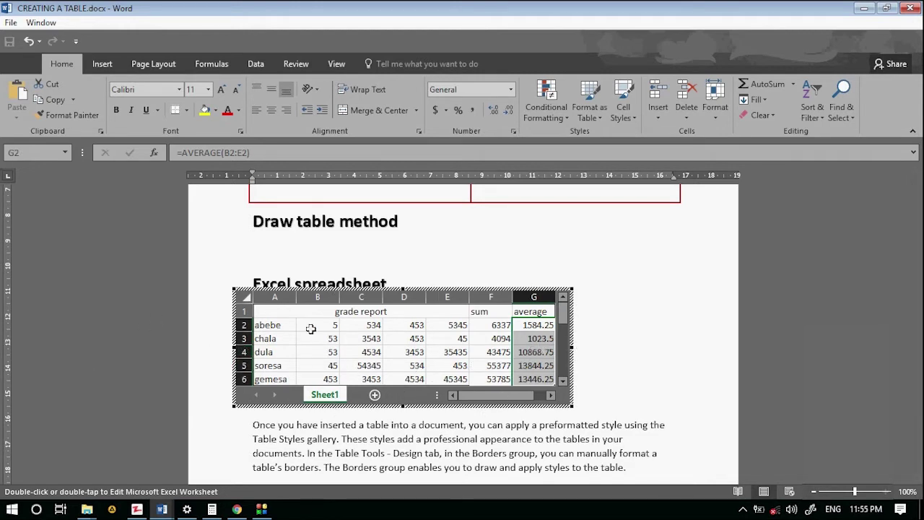
pyautogui.click(670, 332)
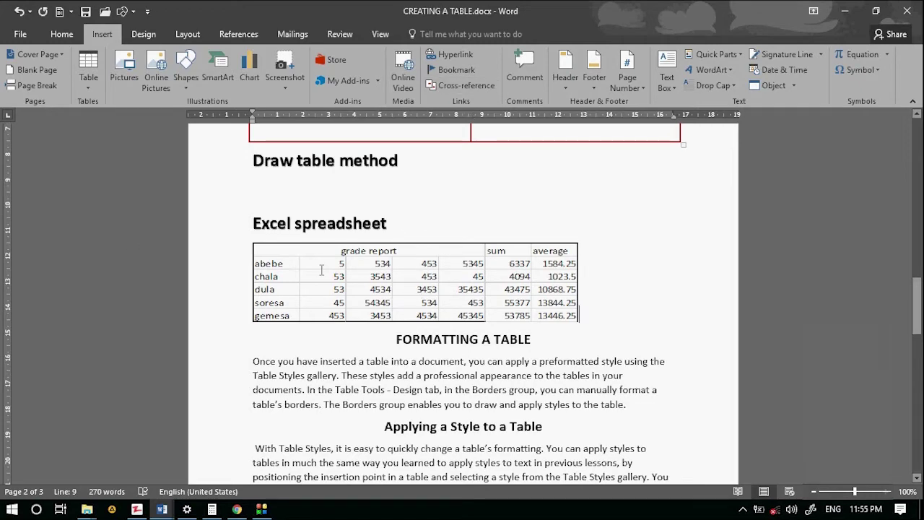
# Apply an orange Grid Table style to the Drag method table and turn off Header Row.
pyautogui.scroll(7, 325, 224)
pyautogui.scroll(15, 320, 216)
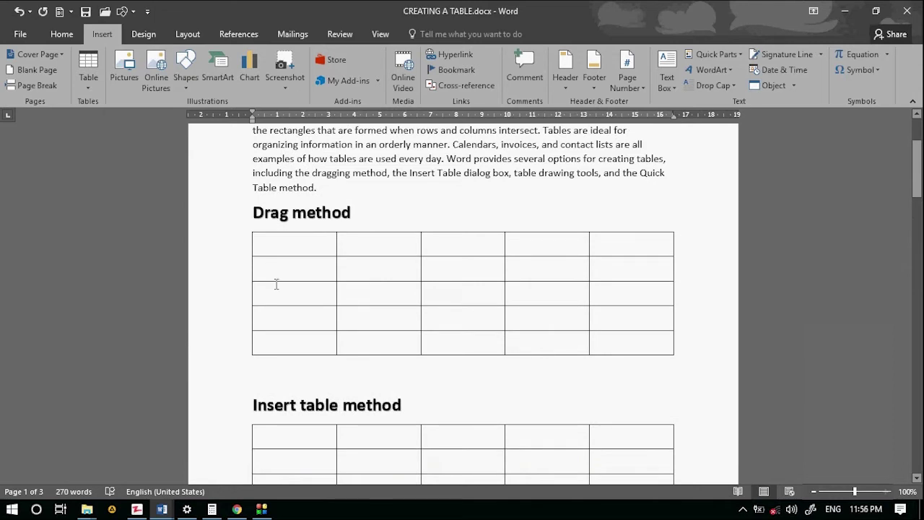
pyautogui.click(440, 292)
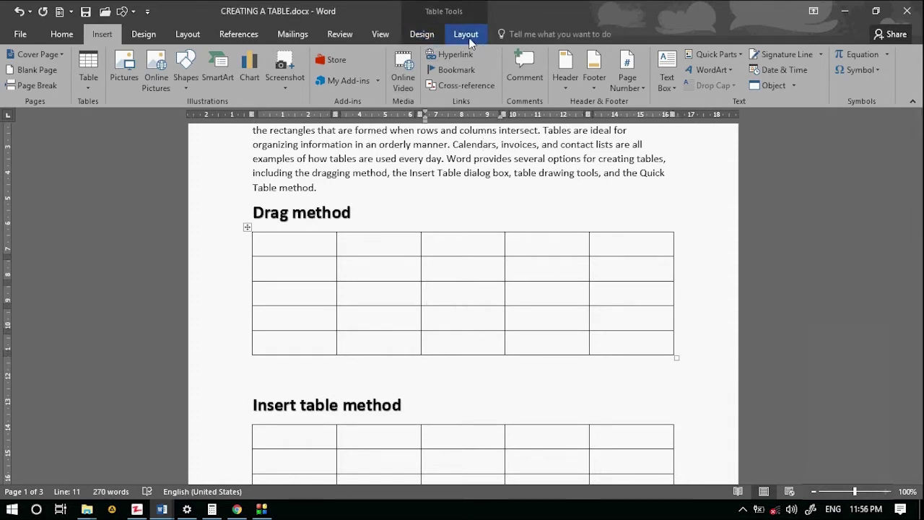
pyautogui.click(423, 36)
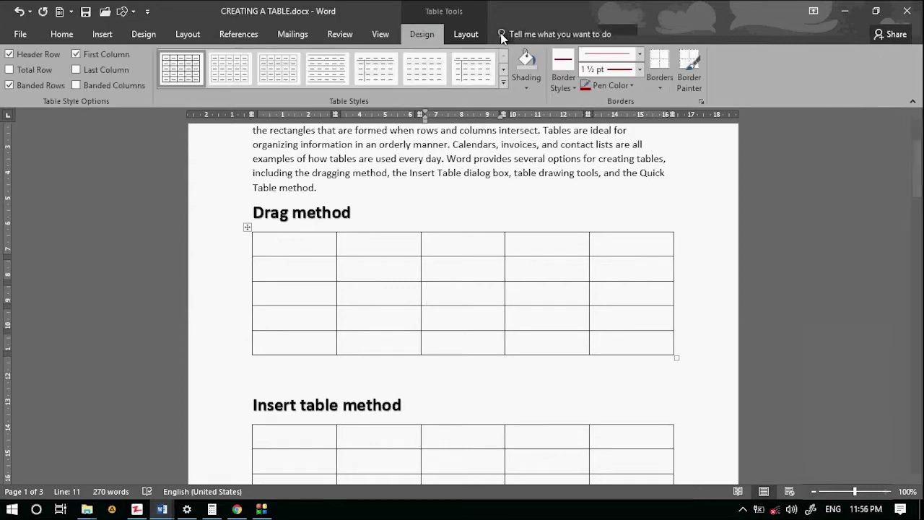
pyautogui.click(503, 84)
pyautogui.click(276, 289)
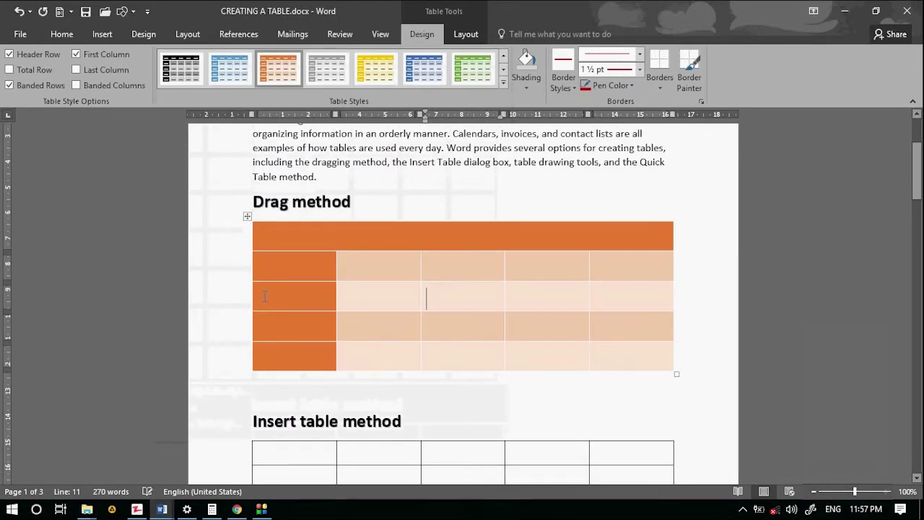
pyautogui.press('Up')
pyautogui.press('Left')
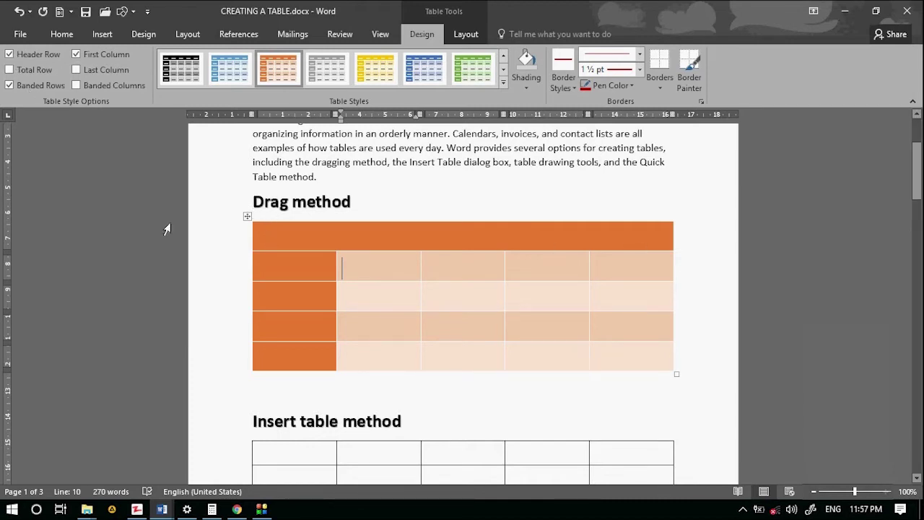
pyautogui.click(10, 54)
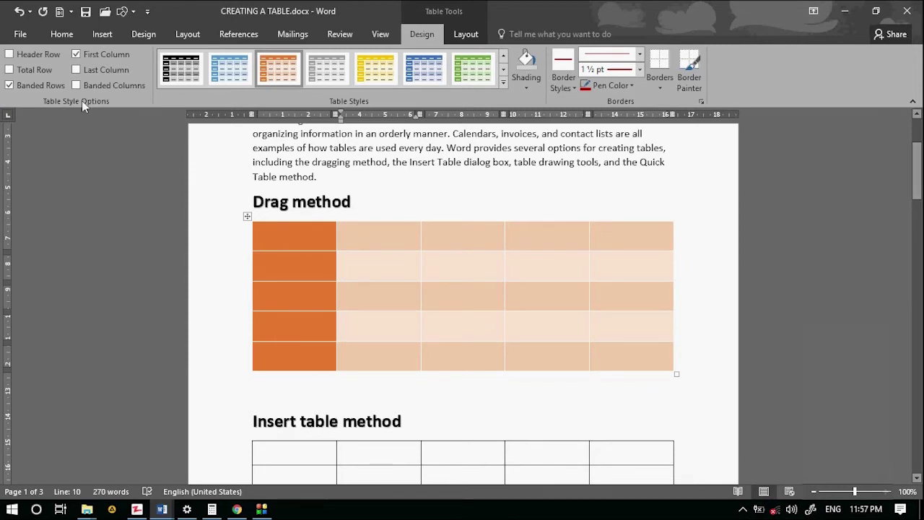
# Set Table Style Options to Header Row, First Column and Banded Rows, leaving Banded Columns off.
pyautogui.click(76, 54)
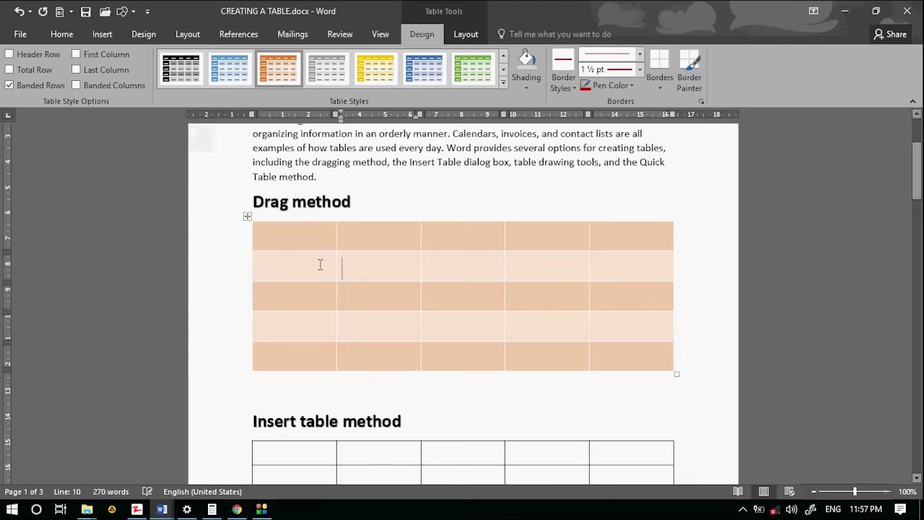
pyautogui.click(76, 69)
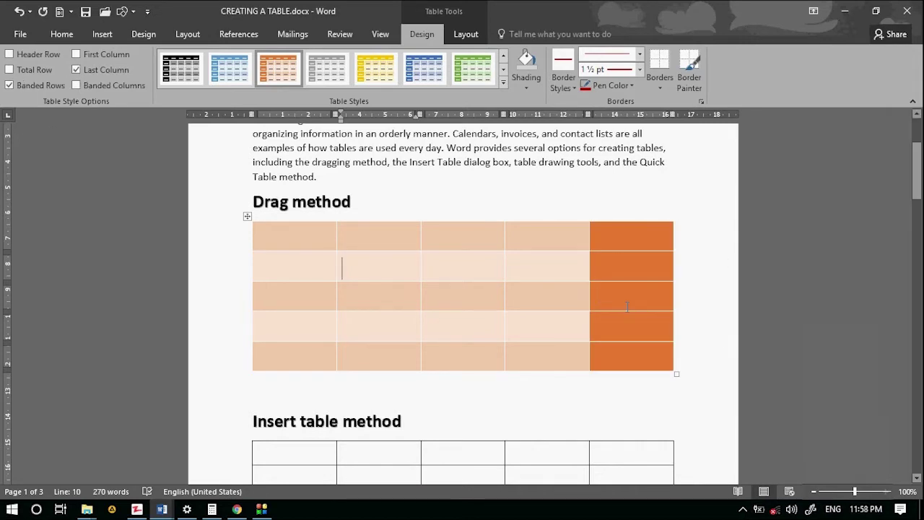
pyautogui.hotkey('ctrl', 'z')
pyautogui.hotkey('ctrl', 'z')
pyautogui.hotkey('ctrl', 'z')
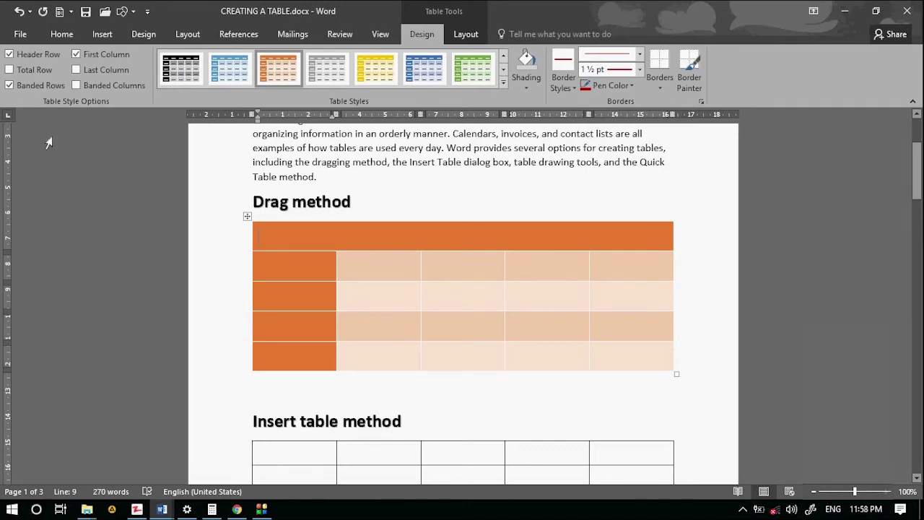
pyautogui.hotkey('ctrl', 'z')
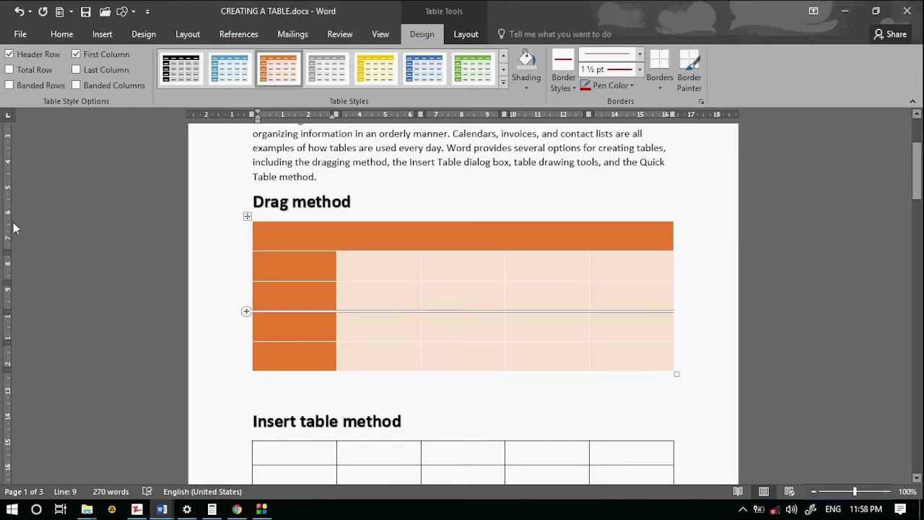
pyautogui.hotkey('ctrl', 'z')
pyautogui.click(9, 85)
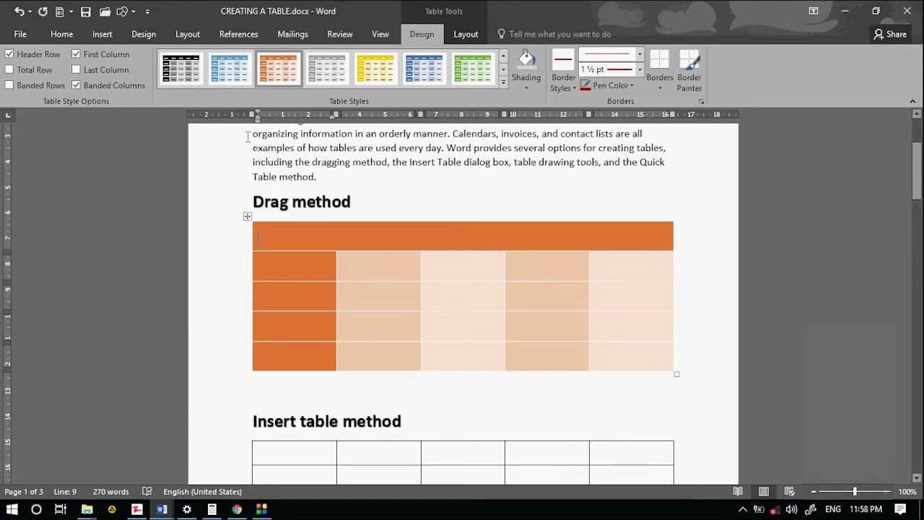
pyautogui.click(76, 85)
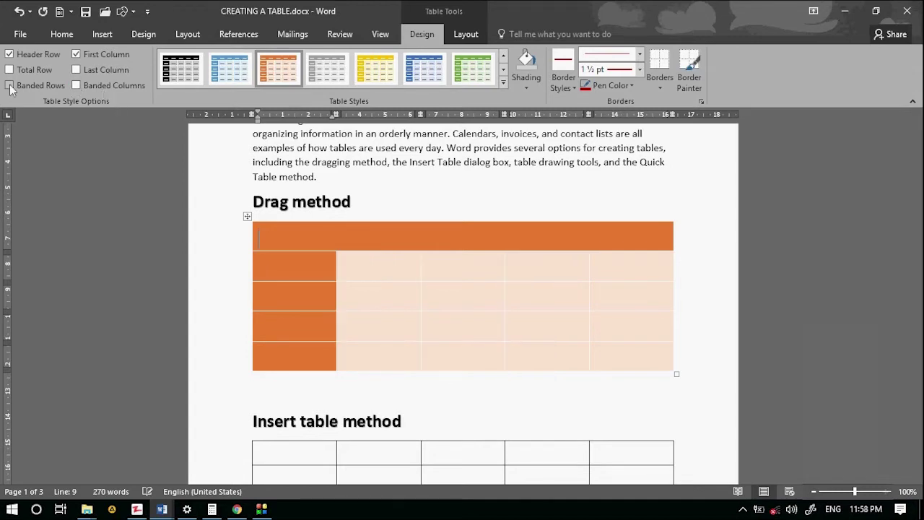
pyautogui.click(9, 85)
pyautogui.click(368, 266)
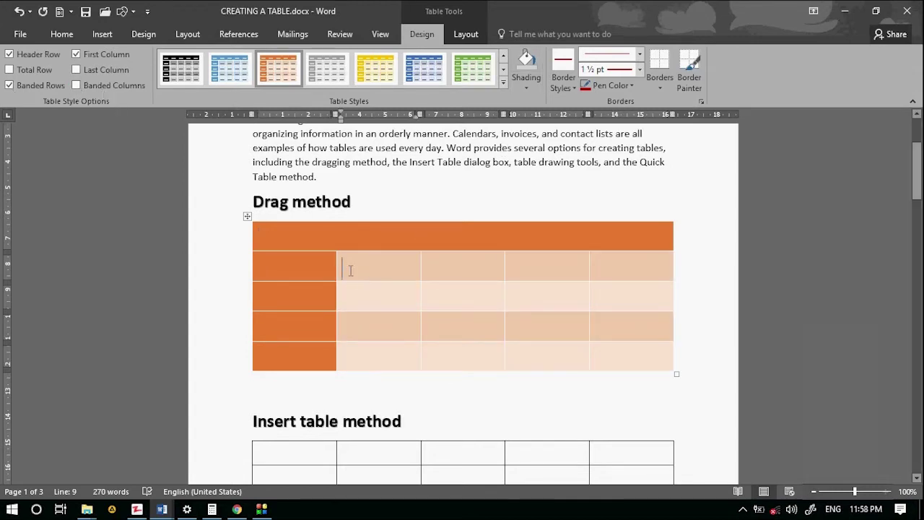
# Shade one cell dark red, the third-row third-column cell yellow, and the last column dark orange.
pyautogui.click(530, 87)
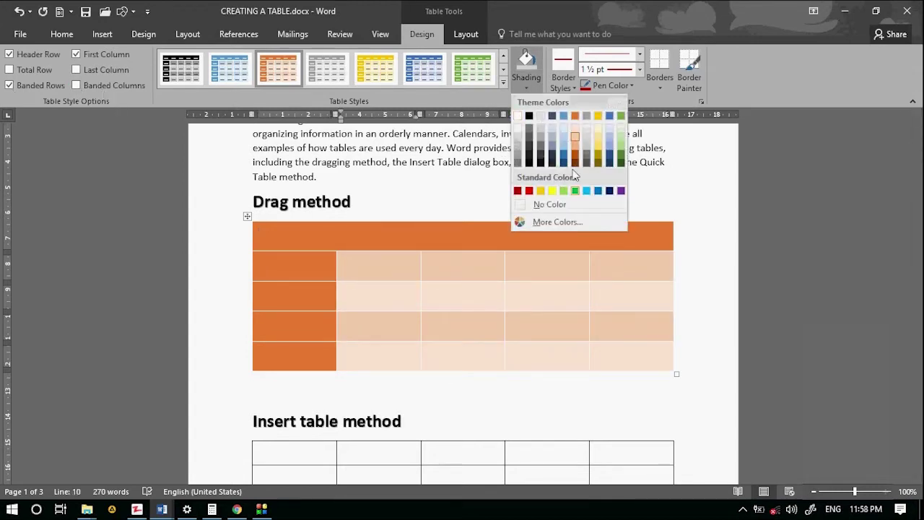
pyautogui.click(517, 191)
pyautogui.click(452, 296)
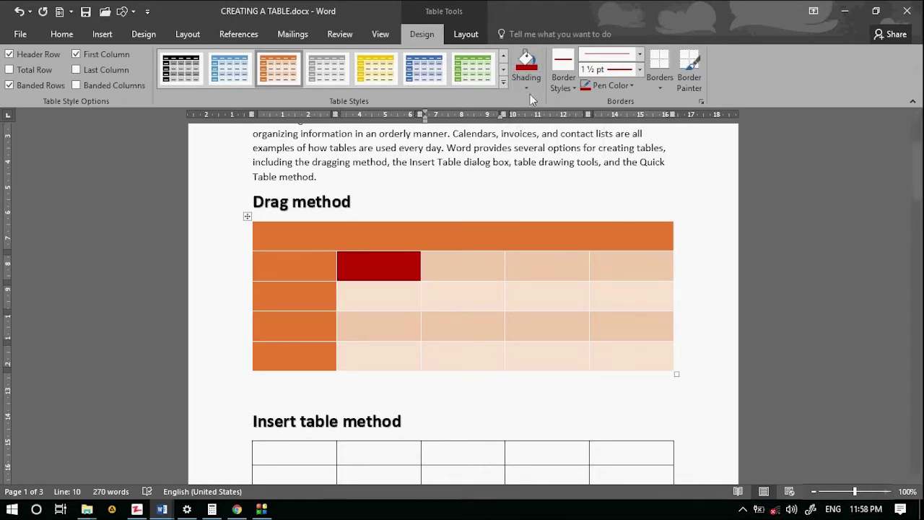
pyautogui.click(530, 90)
pyautogui.click(552, 190)
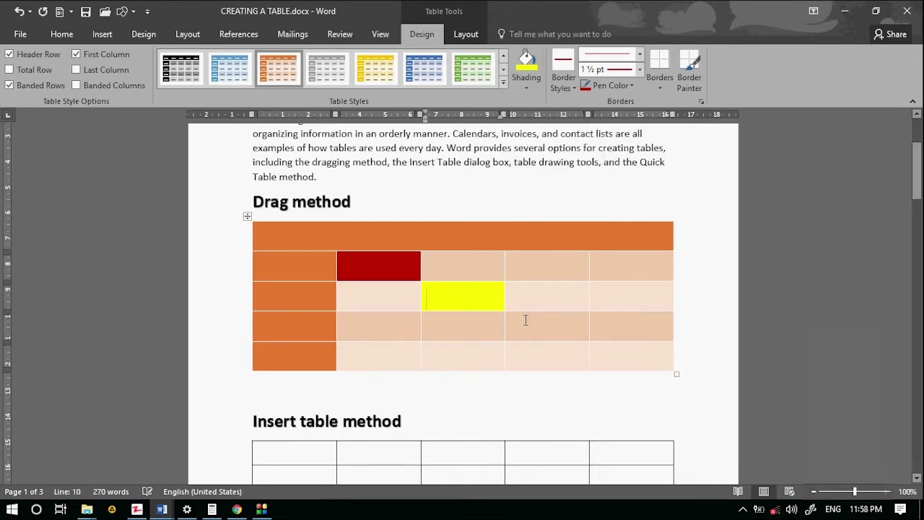
pyautogui.click(526, 88)
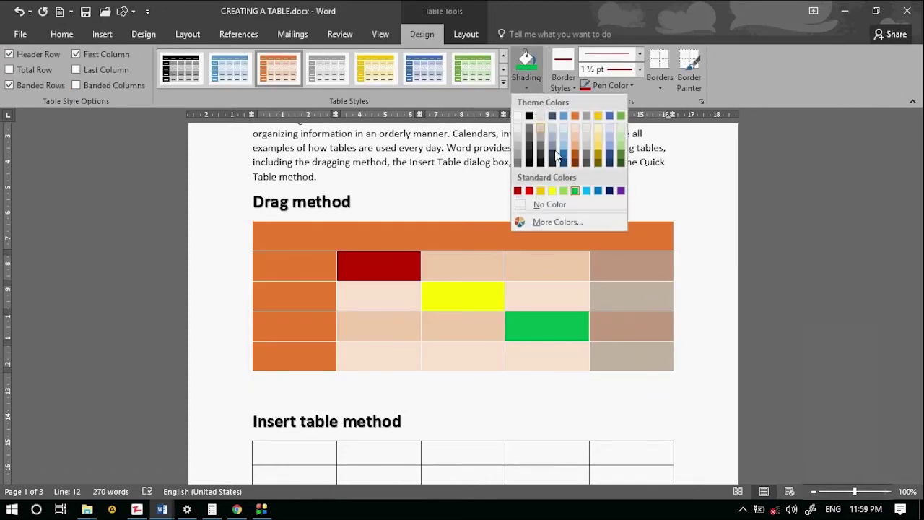
pyautogui.click(575, 154)
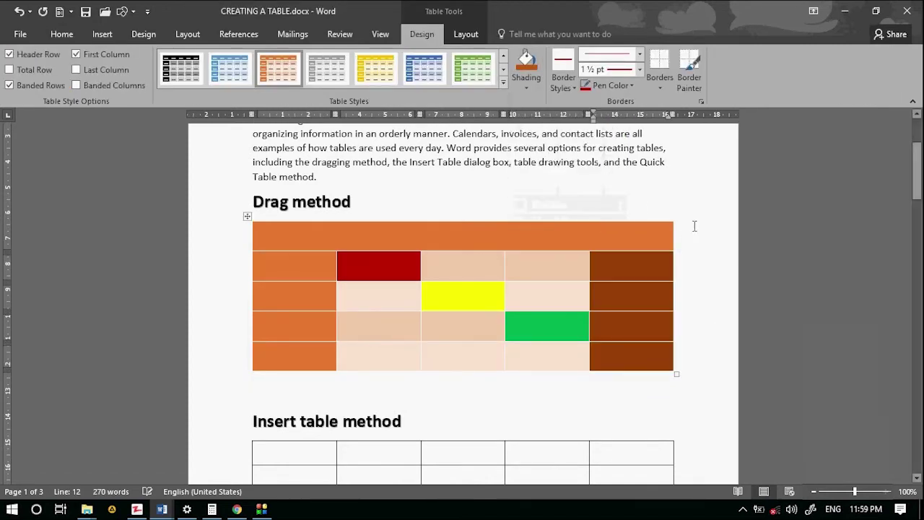
# Select the entire second row and shade it dark red.
pyautogui.moveTo(296, 265); pyautogui.dragTo(636, 267)
pyautogui.click(529, 90)
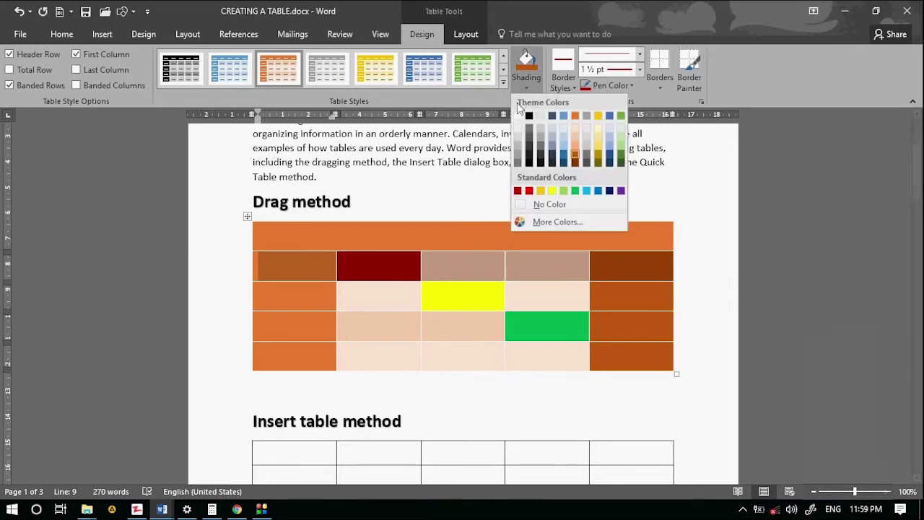
pyautogui.click(520, 191)
# Use Border Painter with a solid black style to paint the table's top, right and bottom edges.
pyautogui.click(563, 79)
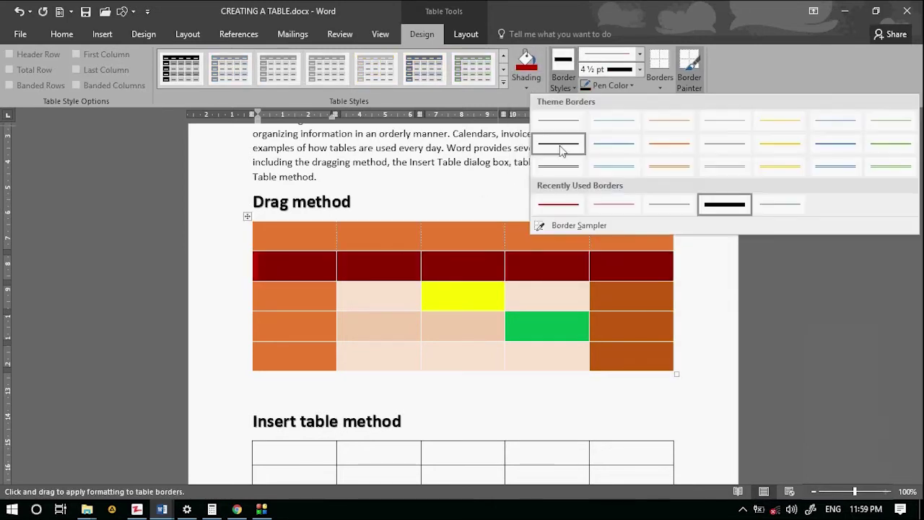
pyautogui.click(554, 142)
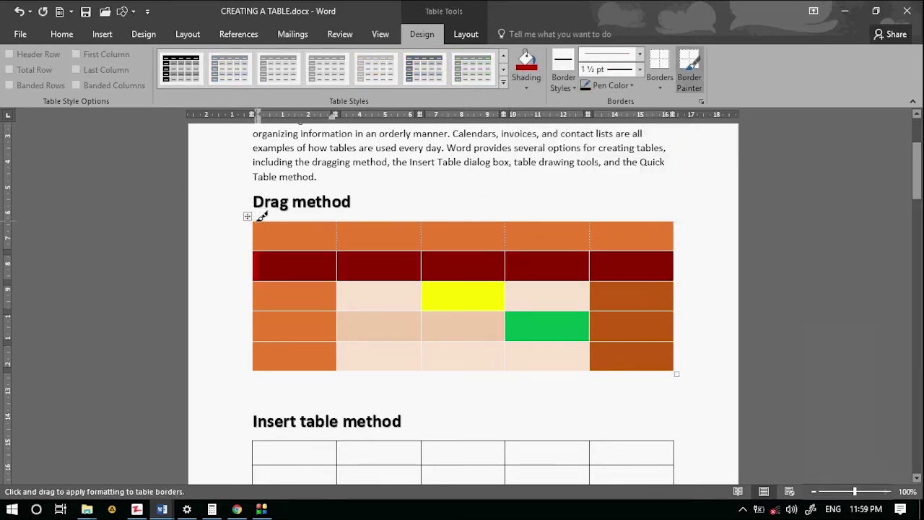
pyautogui.click(568, 88)
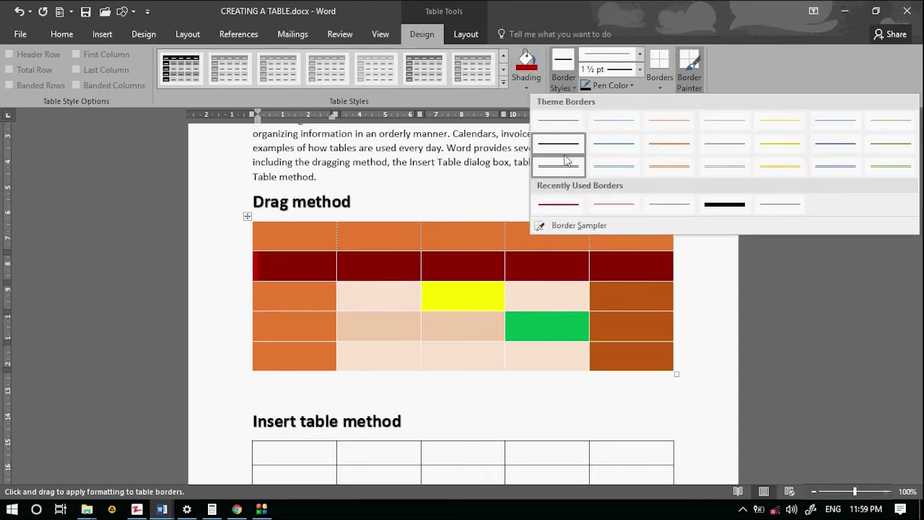
pyautogui.click(559, 158)
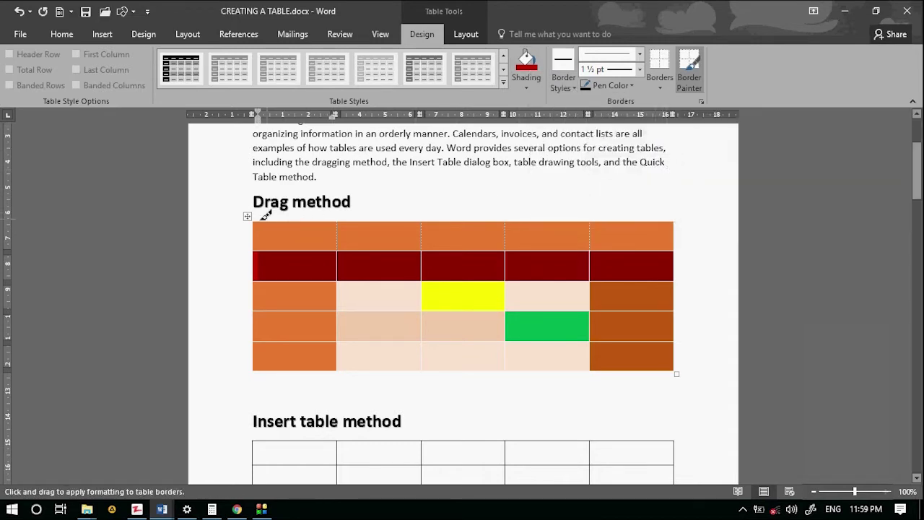
pyautogui.moveTo(257, 219); pyautogui.dragTo(402, 208)
pyautogui.moveTo(586, 206)
pyautogui.mouseDown()
pyautogui.moveTo(681, 214)
pyautogui.moveTo(676, 369)
pyautogui.mouseUp()
pyautogui.moveTo(297, 369); pyautogui.dragTo(674, 369)
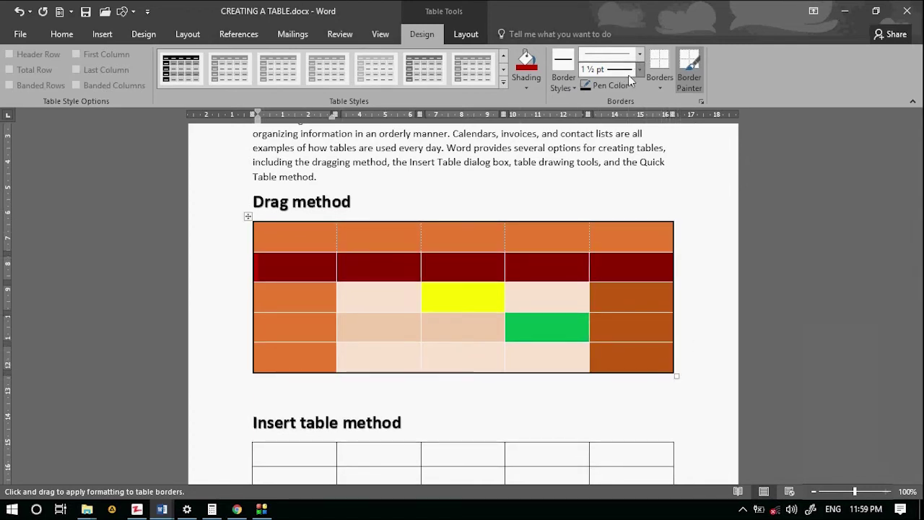
# At 6 pt, paint the left edge, a red line after column 1, and yellow lines after column 2 and row 1.
pyautogui.click(640, 71)
pyautogui.click(614, 224)
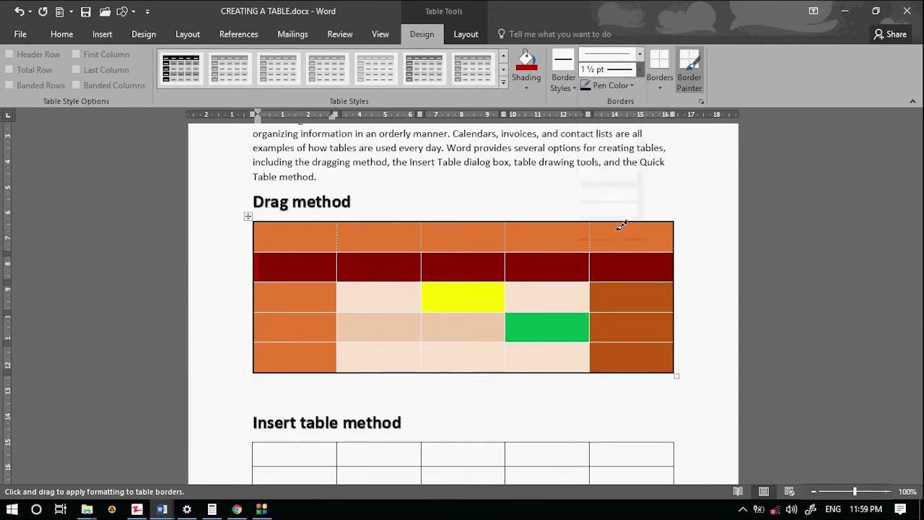
pyautogui.moveTo(256, 239); pyautogui.dragTo(256, 366)
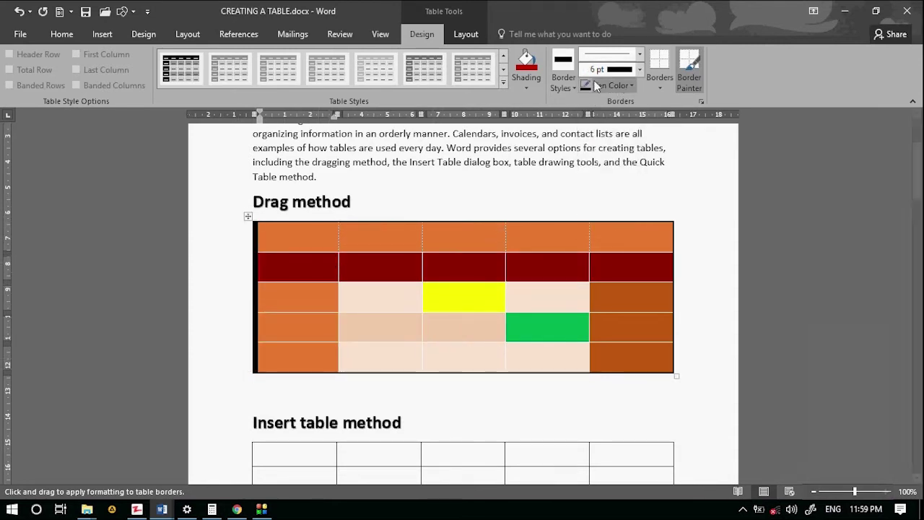
pyautogui.click(632, 87)
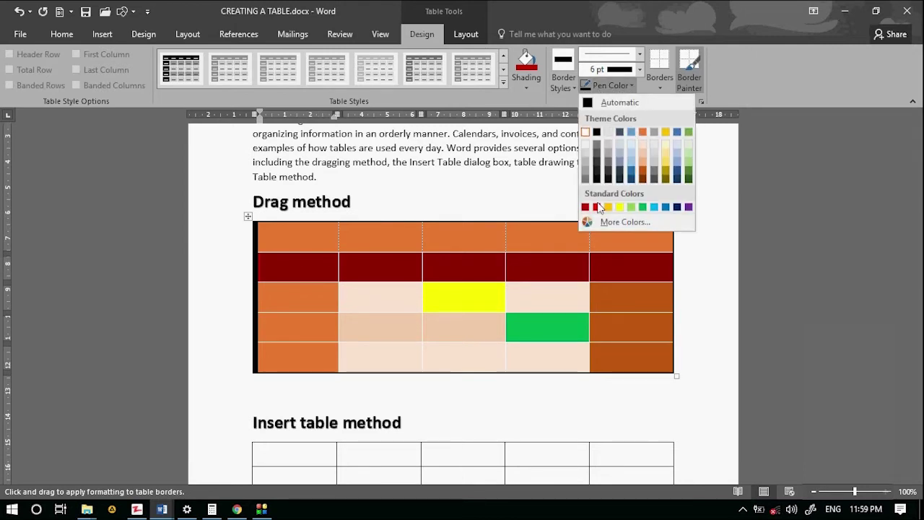
pyautogui.click(596, 208)
pyautogui.moveTo(340, 220); pyautogui.dragTo(345, 370)
pyautogui.click(628, 85)
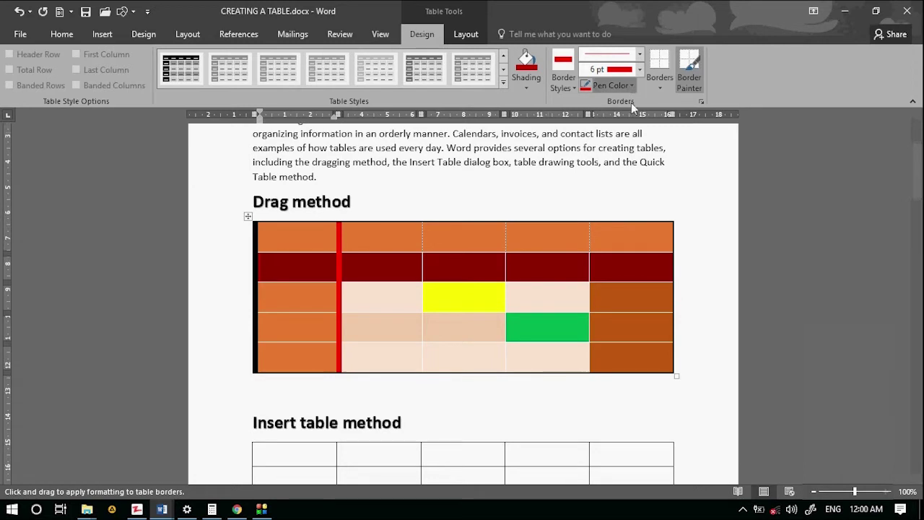
pyautogui.click(611, 208)
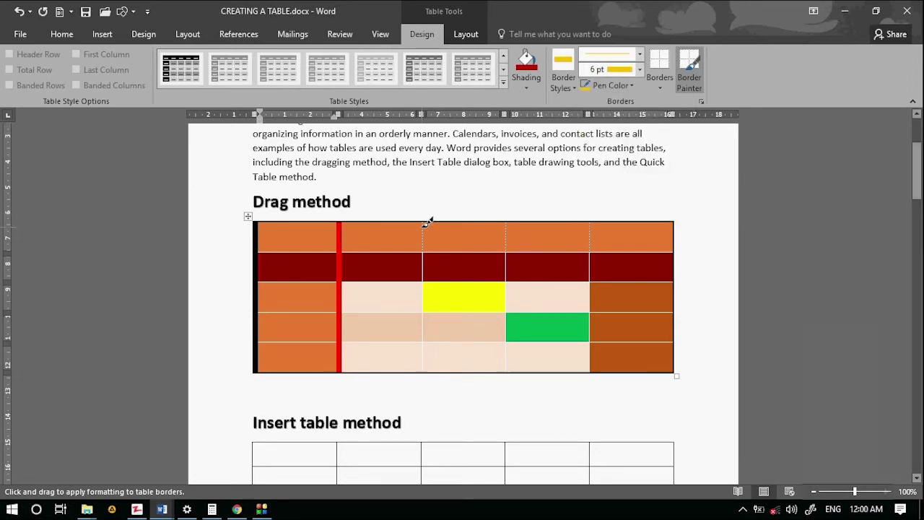
pyautogui.moveTo(424, 221); pyautogui.dragTo(426, 367)
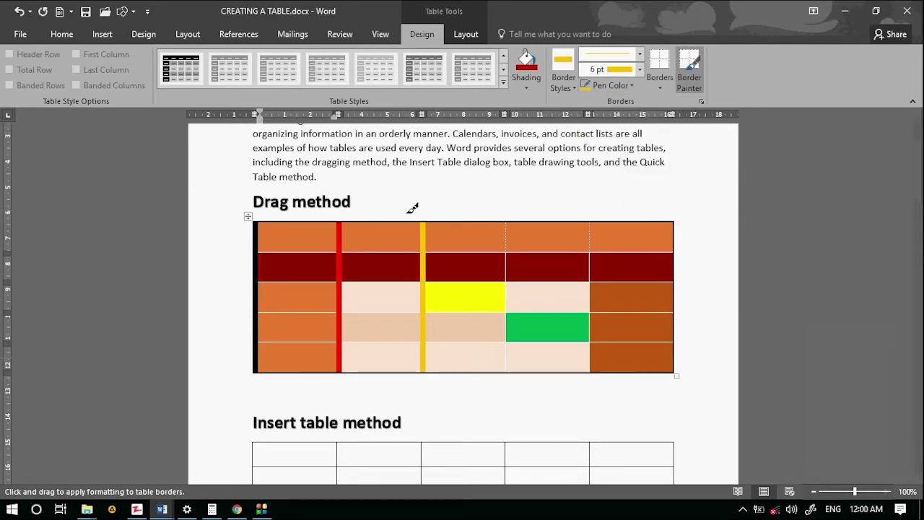
pyautogui.moveTo(274, 245); pyautogui.dragTo(645, 239)
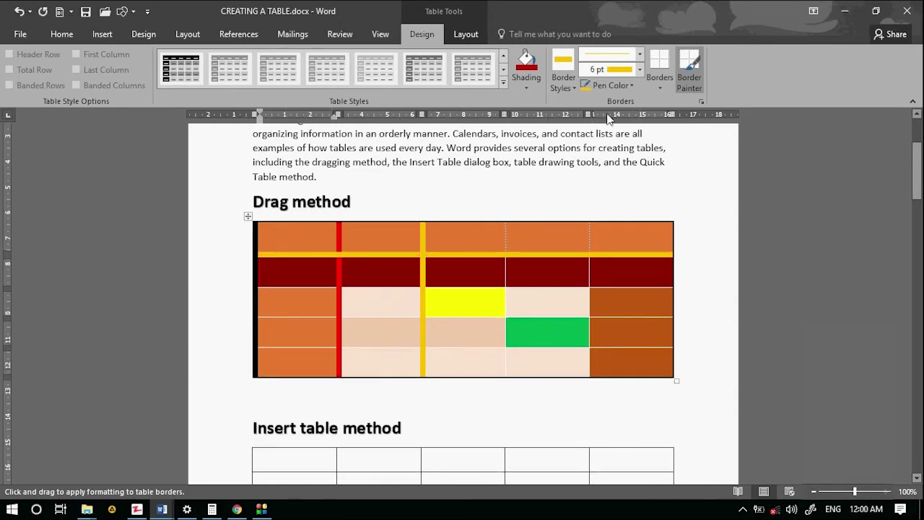
pyautogui.click(650, 87)
# Select the whole Drag method table and apply yellow top, left and right borders.
pyautogui.click(682, 97)
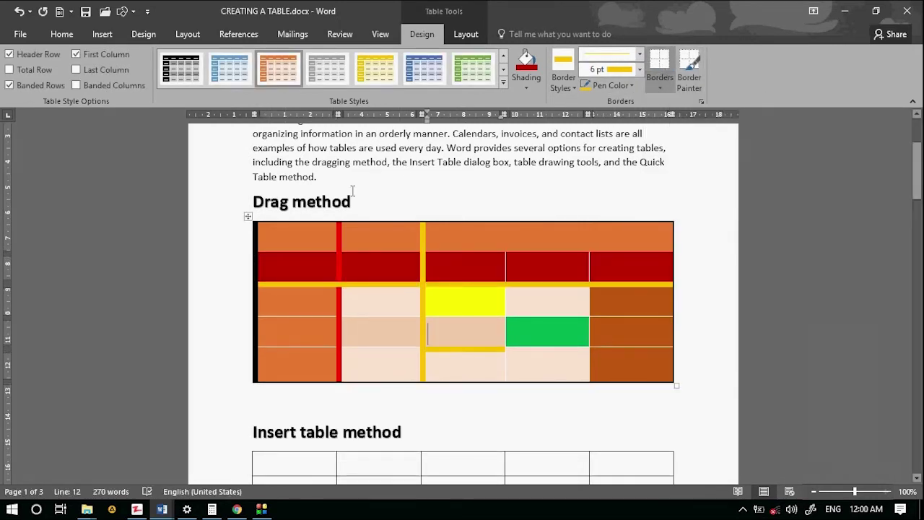
pyautogui.moveTo(257, 249); pyautogui.dragTo(626, 358)
pyautogui.click(661, 87)
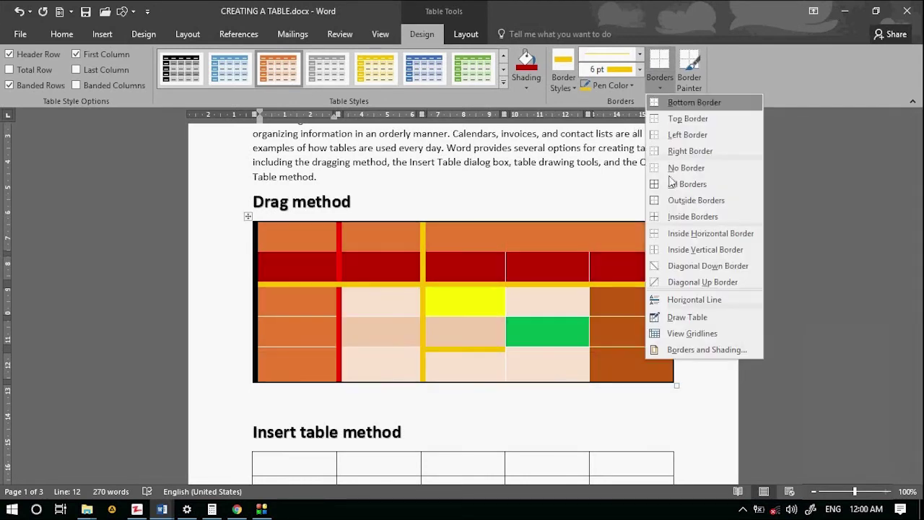
pyautogui.click(682, 119)
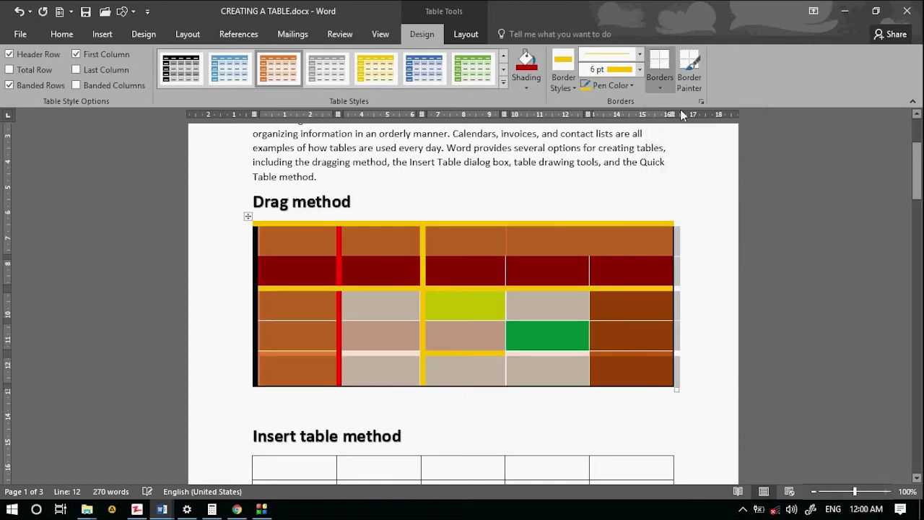
pyautogui.click(666, 82)
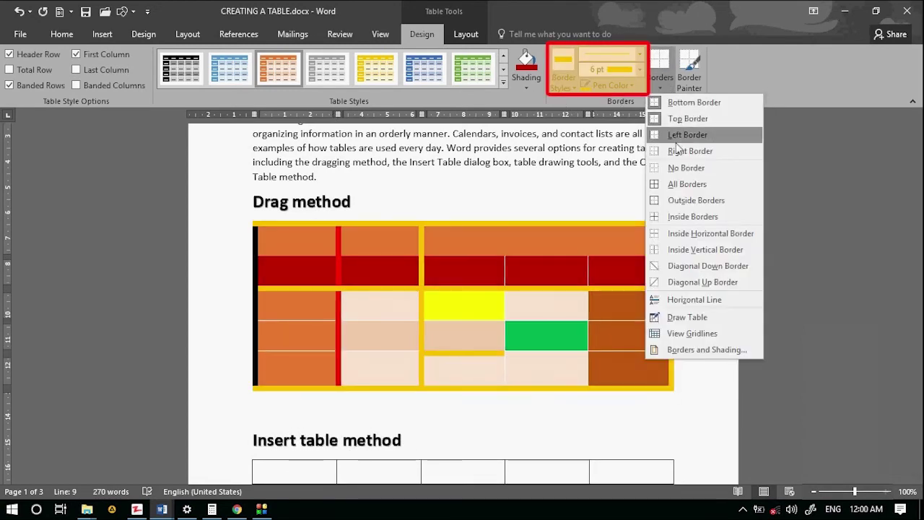
pyautogui.click(680, 133)
pyautogui.click(662, 78)
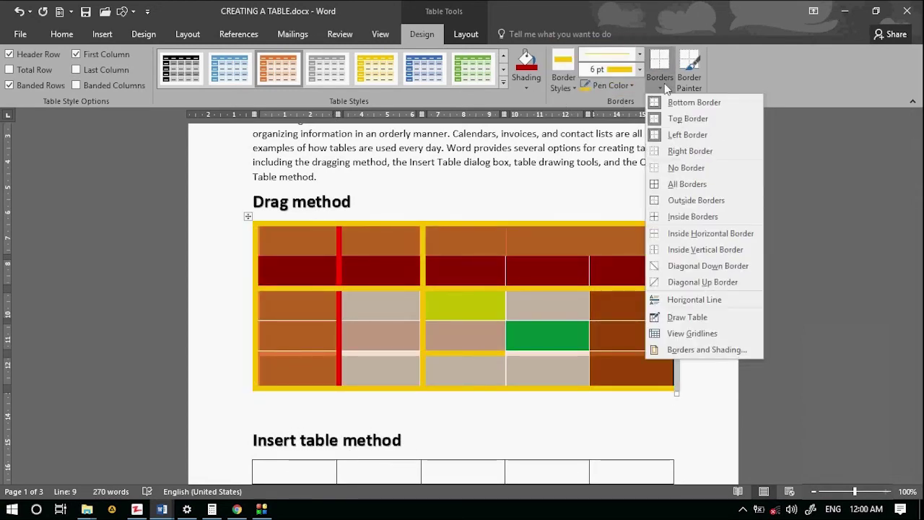
pyautogui.click(683, 148)
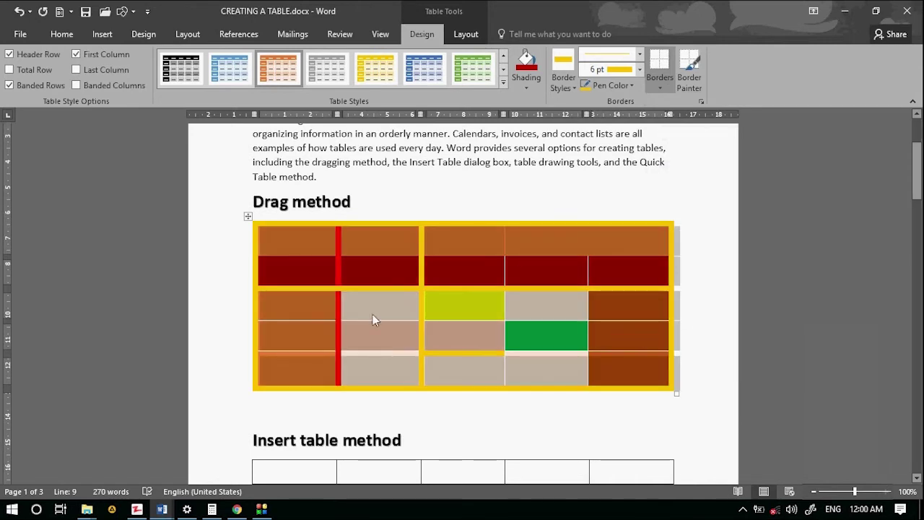
# Change the pen colour to red and apply red top borders and All Borders.
pyautogui.click(631, 86)
pyautogui.click(597, 207)
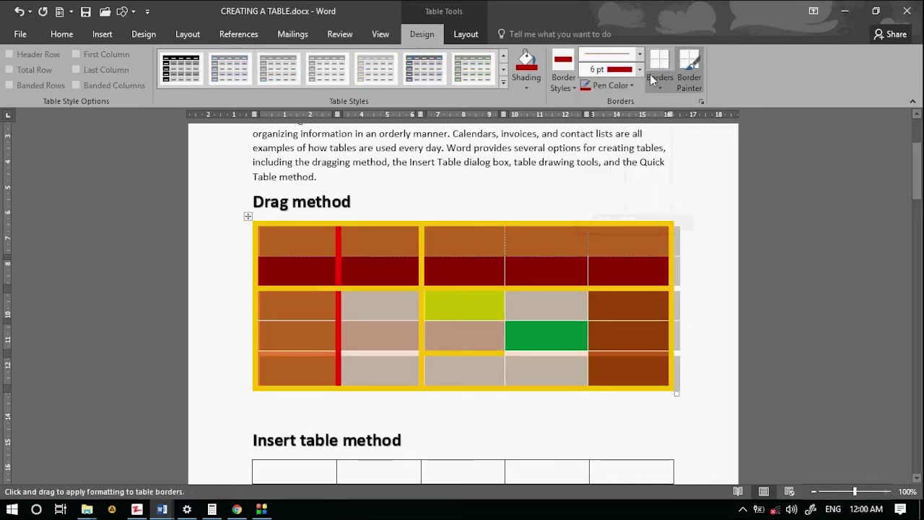
pyautogui.click(668, 92)
pyautogui.click(679, 118)
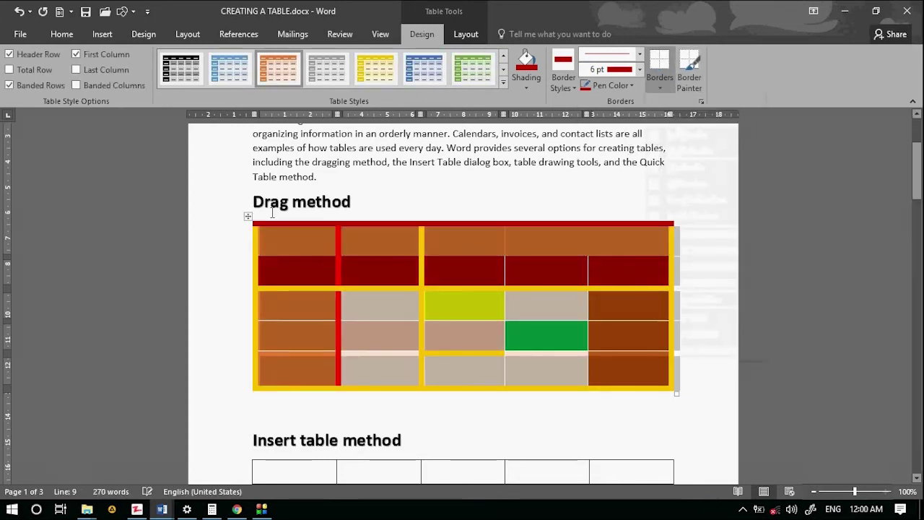
pyautogui.click(659, 85)
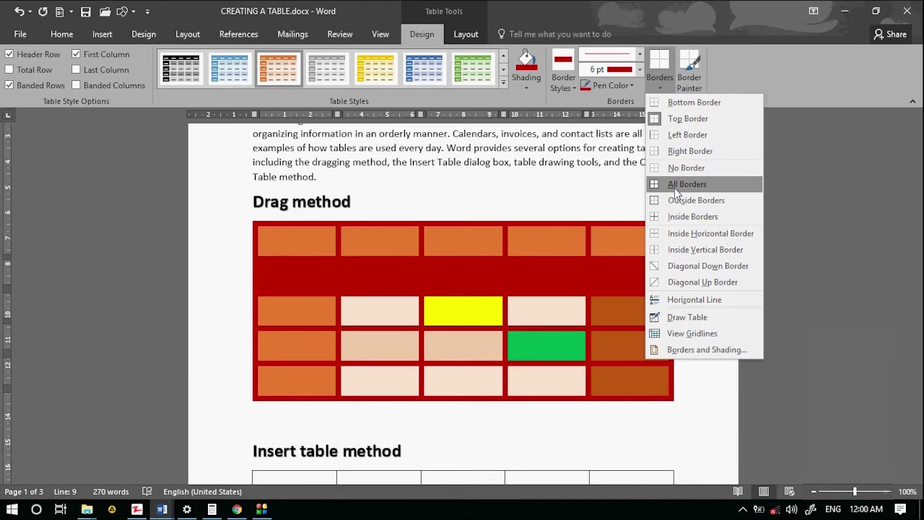
pyautogui.click(674, 188)
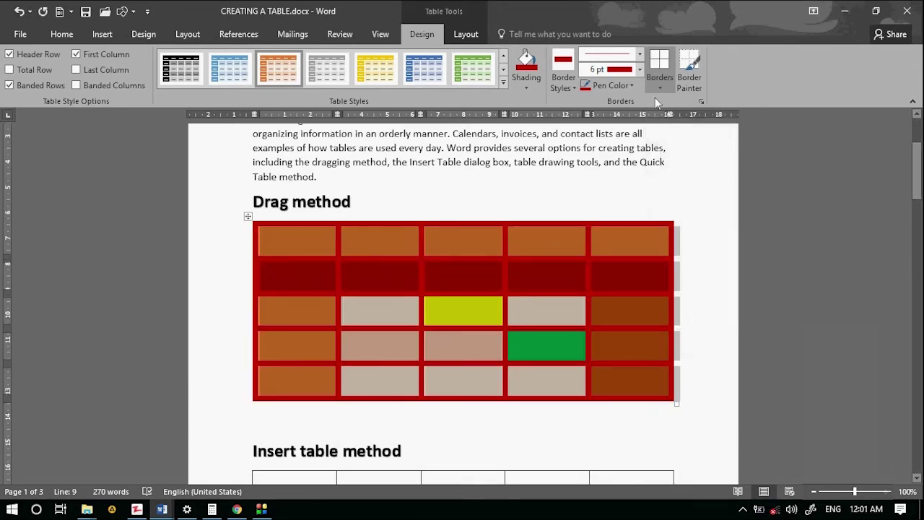
# Set the line weight to ½ pt, reapply thin red borders, and open Borders and Shading.
pyautogui.click(638, 69)
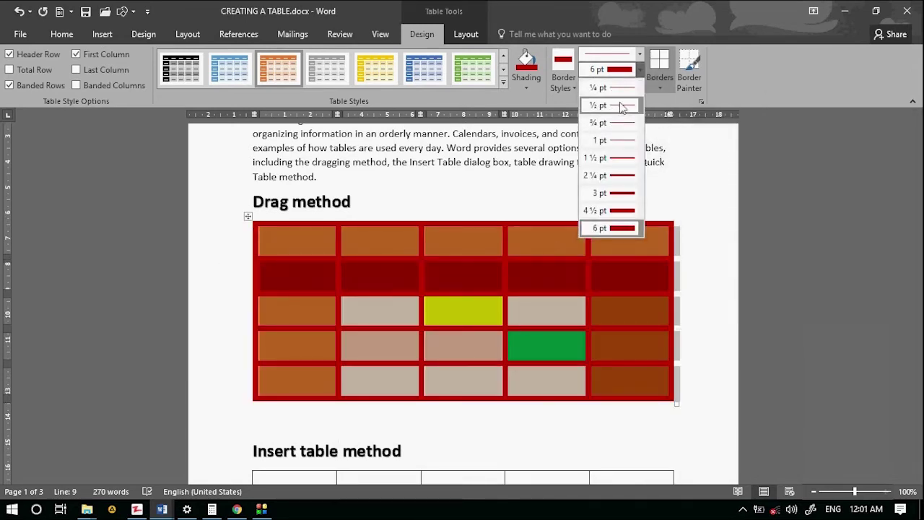
pyautogui.click(611, 106)
pyautogui.click(657, 83)
pyautogui.click(689, 200)
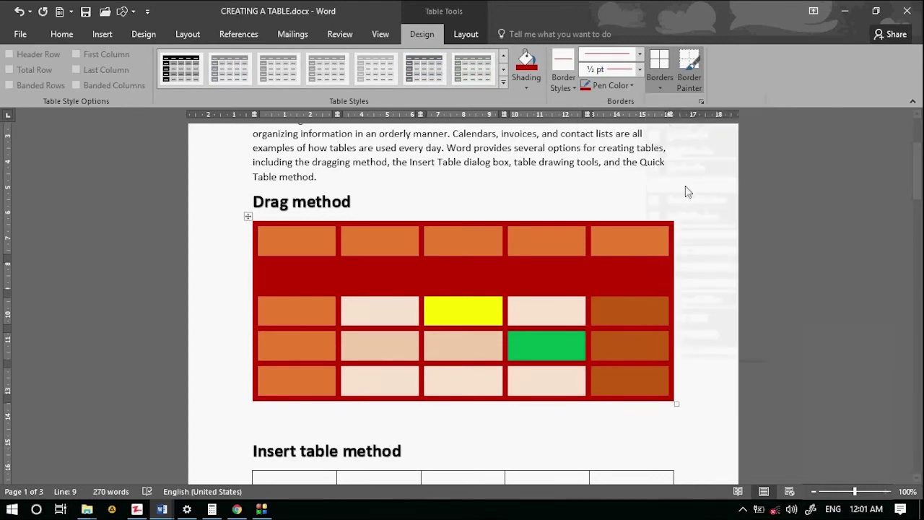
pyautogui.click(663, 84)
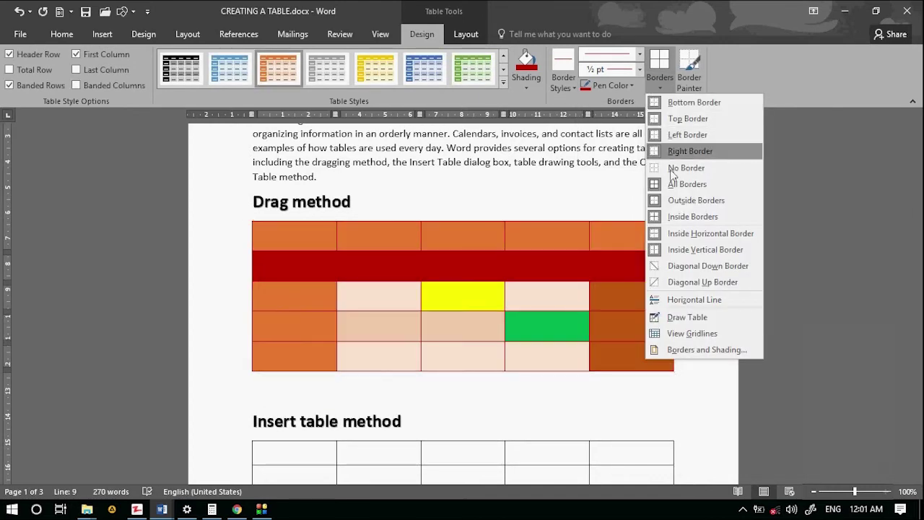
pyautogui.click(690, 200)
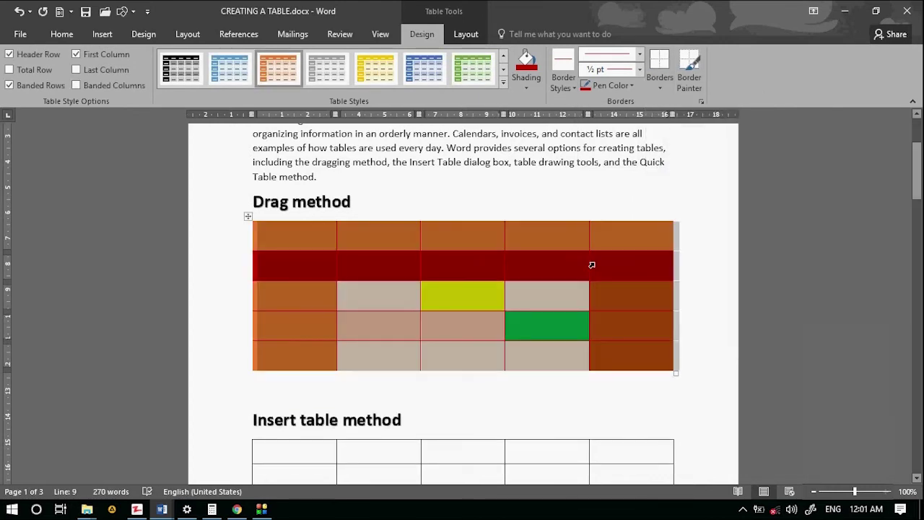
pyautogui.click(660, 85)
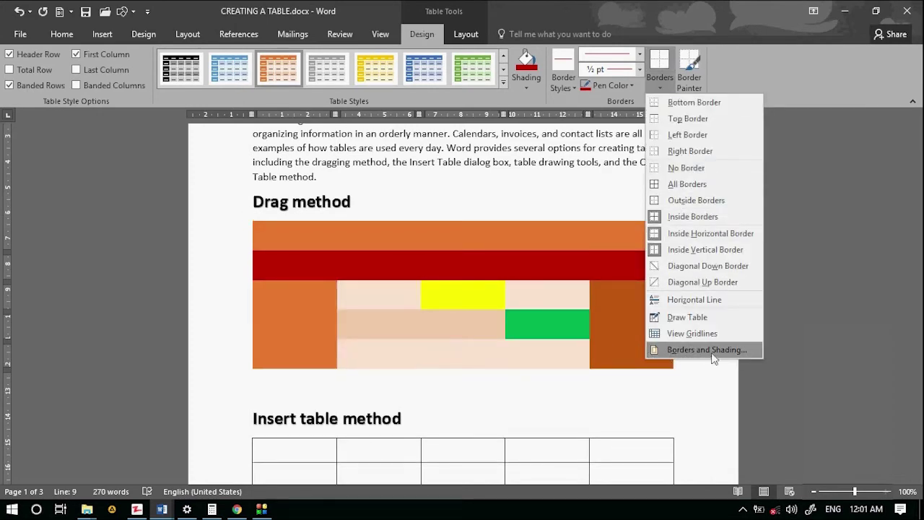
pyautogui.click(679, 351)
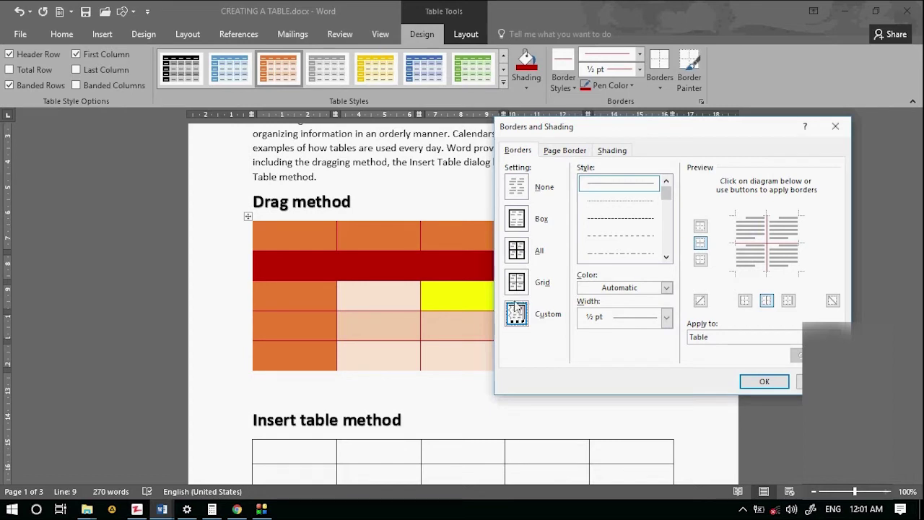
# Apply the All border setting with 2¼ pt width in yellow, and confirm.
pyautogui.click(517, 282)
pyautogui.click(517, 253)
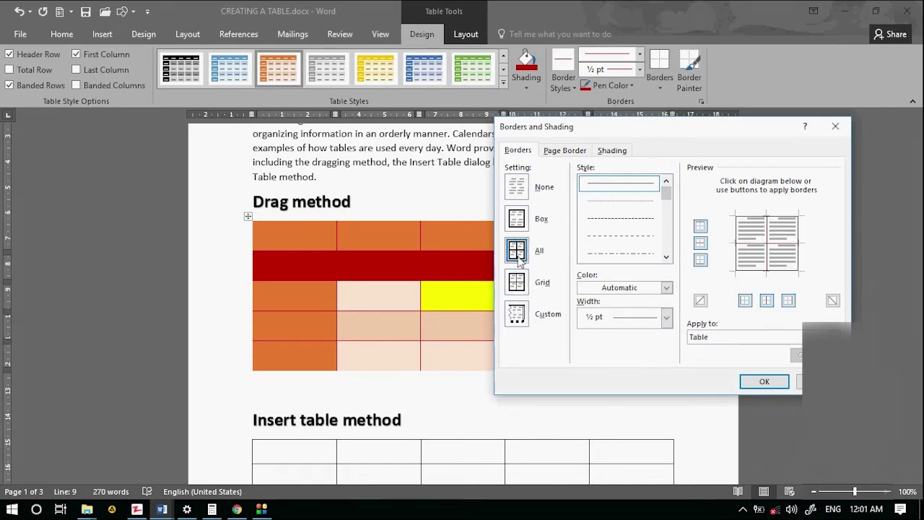
pyautogui.click(517, 221)
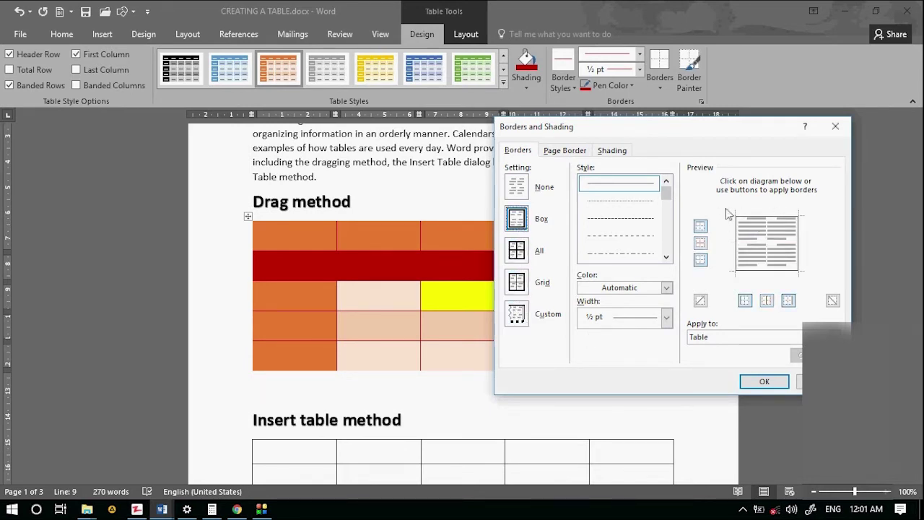
pyautogui.click(525, 251)
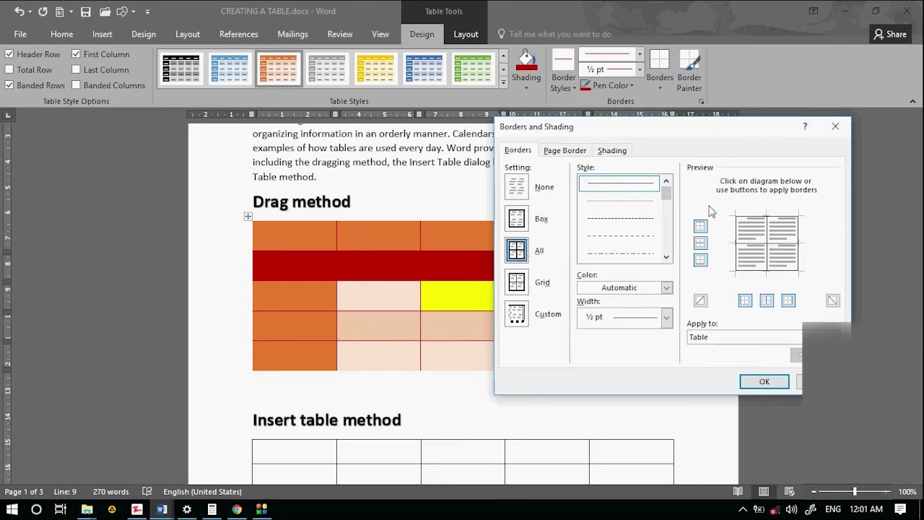
pyautogui.click(665, 317)
pyautogui.click(631, 426)
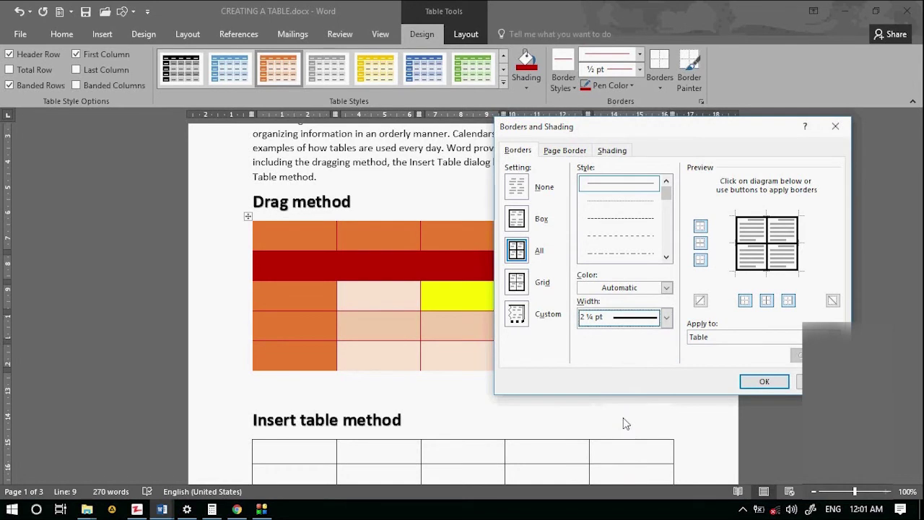
pyautogui.click(665, 289)
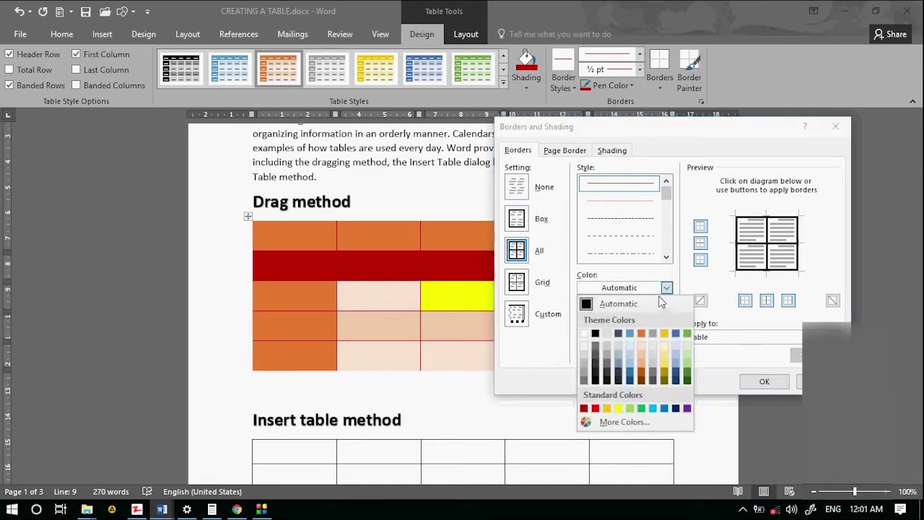
pyautogui.click(618, 409)
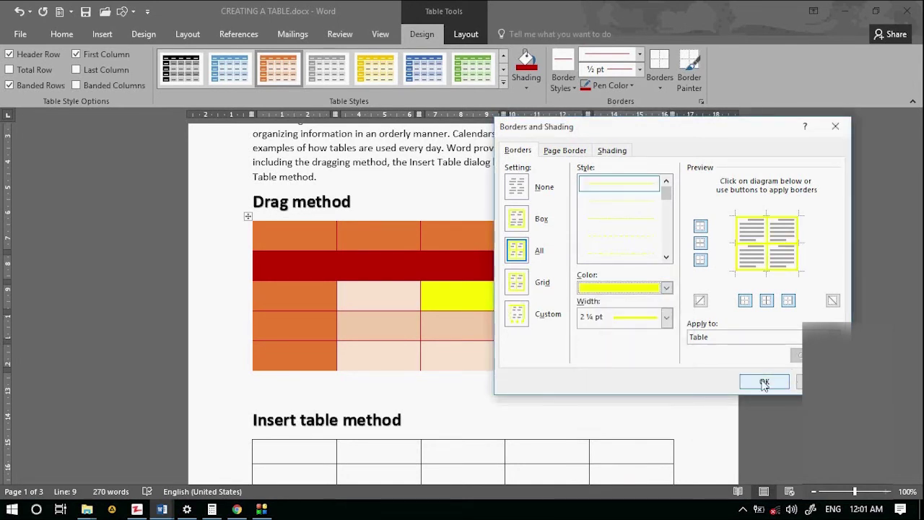
pyautogui.click(764, 381)
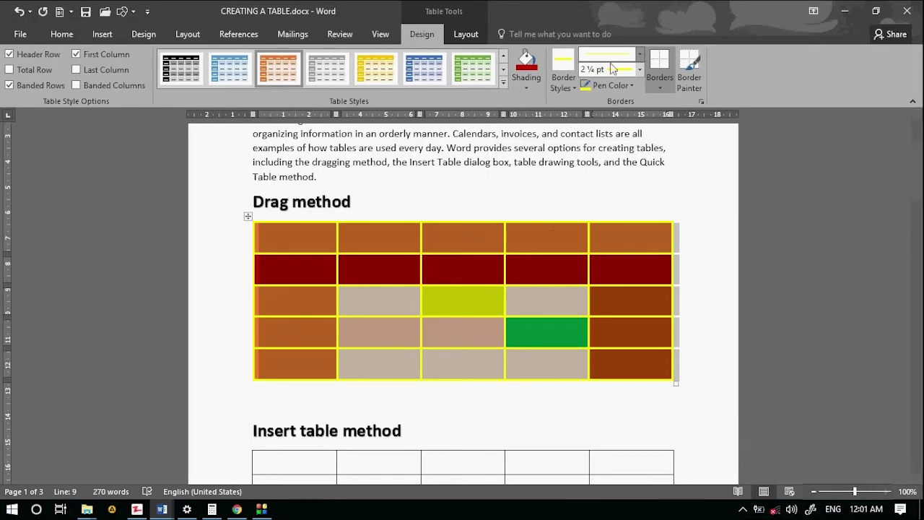
# Give the Drag method table a dark-red 4½ pt box border through Borders and Shading.
pyautogui.click(660, 85)
pyautogui.click(675, 349)
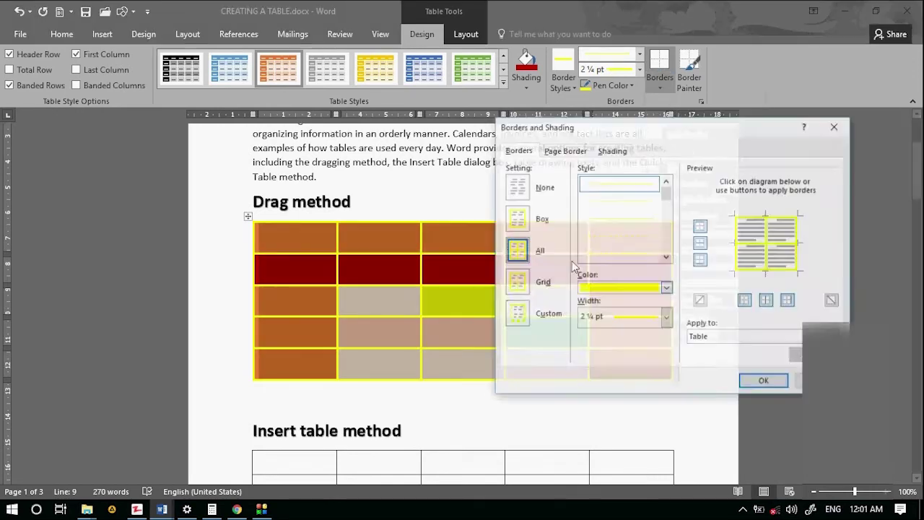
pyautogui.click(668, 289)
pyautogui.click(586, 414)
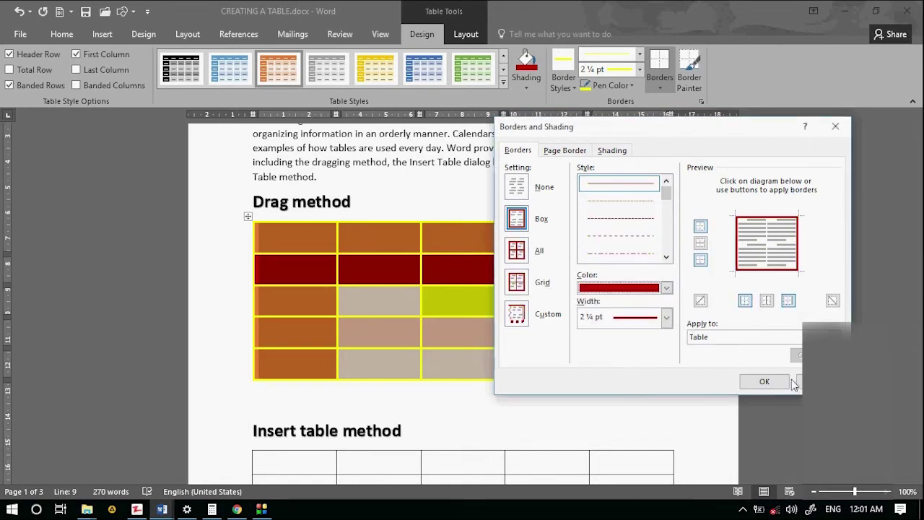
pyautogui.click(667, 317)
pyautogui.click(617, 464)
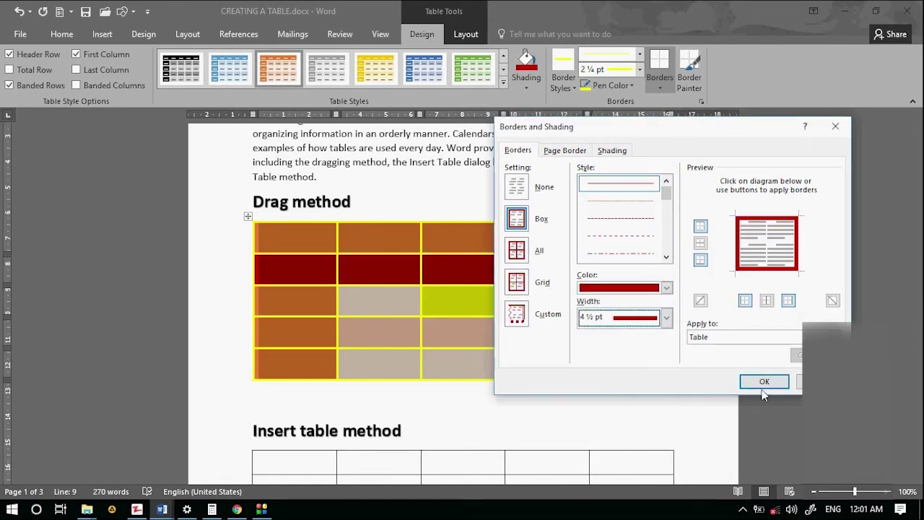
pyautogui.click(764, 381)
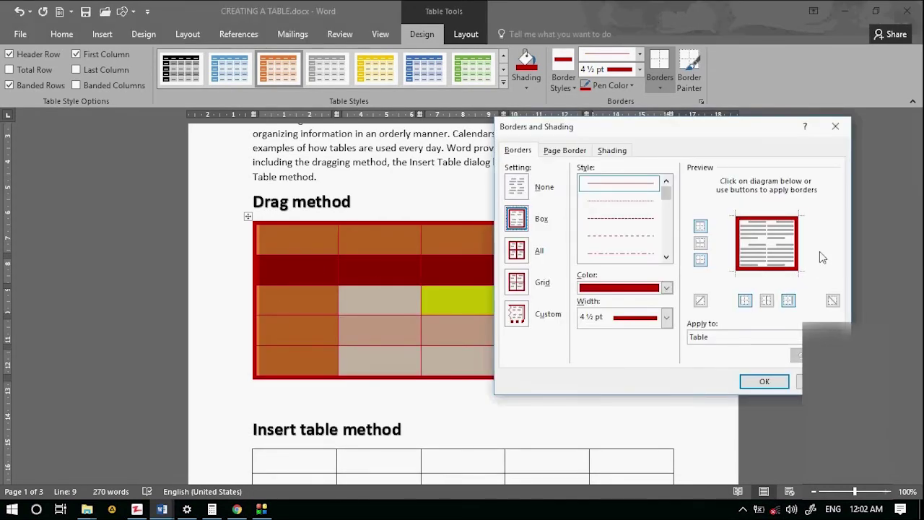
# Preview the All, Grid and Custom settings, removing top, bottom and inside lines in Custom.
pyautogui.click(518, 254)
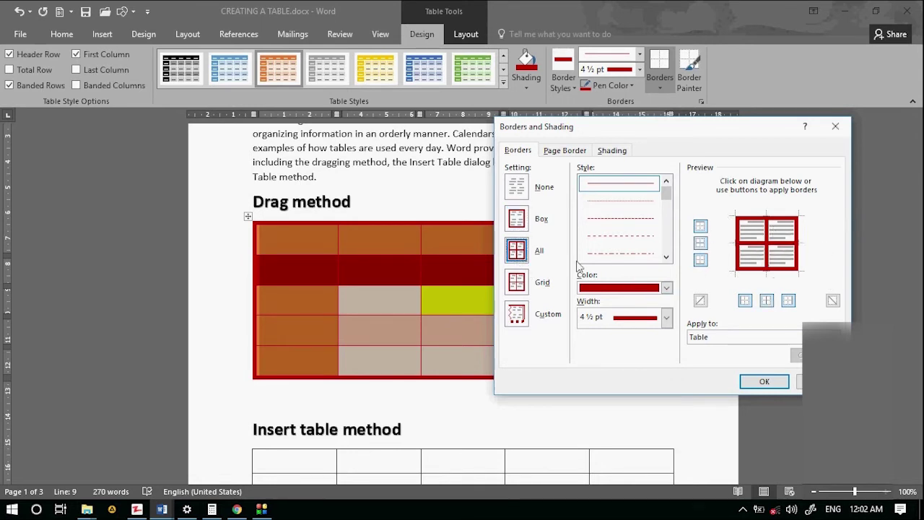
pyautogui.click(516, 285)
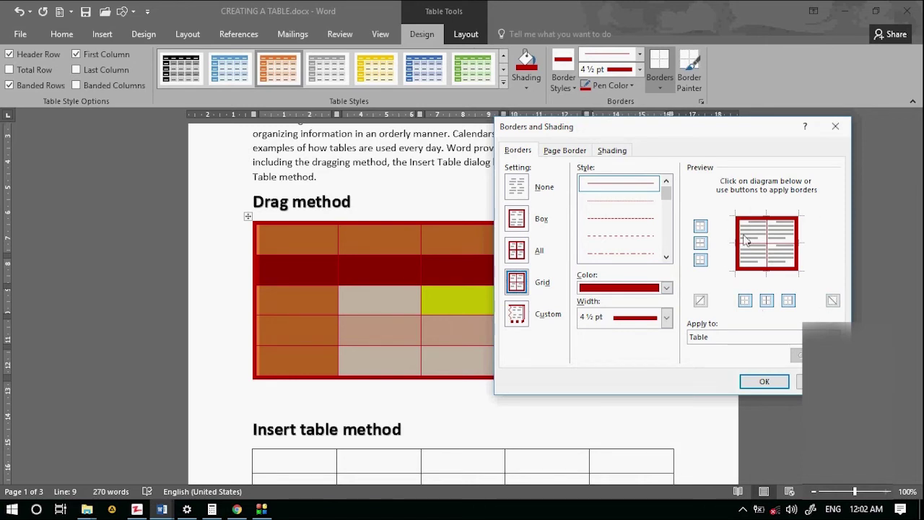
pyautogui.click(517, 313)
pyautogui.click(700, 226)
pyautogui.click(700, 244)
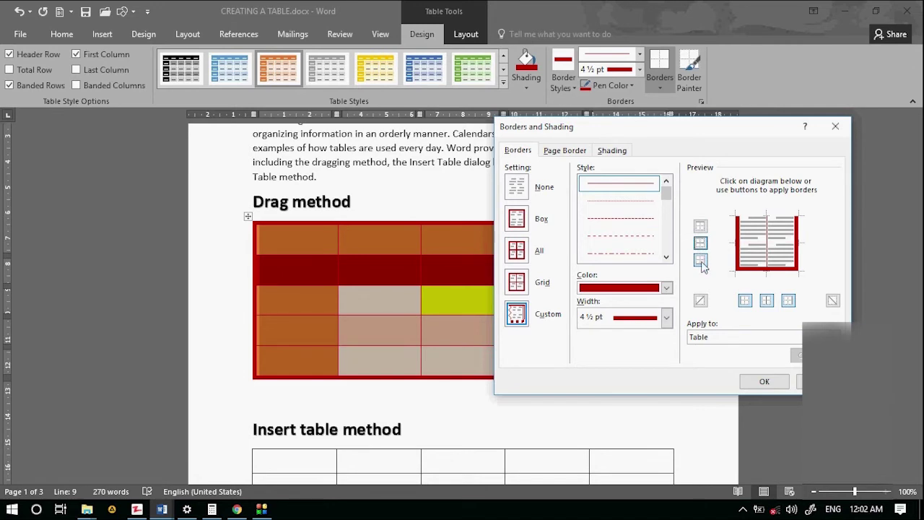
pyautogui.click(701, 260)
pyautogui.click(767, 301)
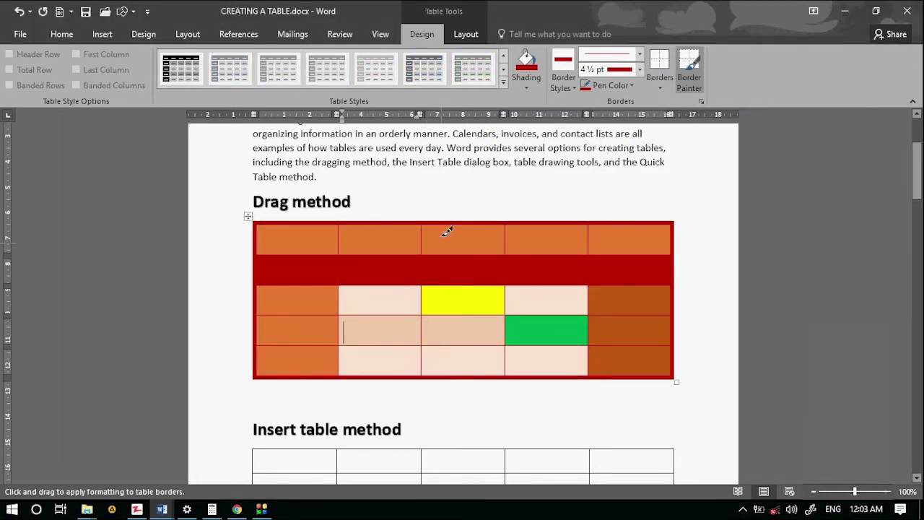
# Paint a thick dark-red divider down the Drag method table, then toggle View Gridlines on the Insert table method table.
pyautogui.moveTo(429, 225); pyautogui.dragTo(427, 371)
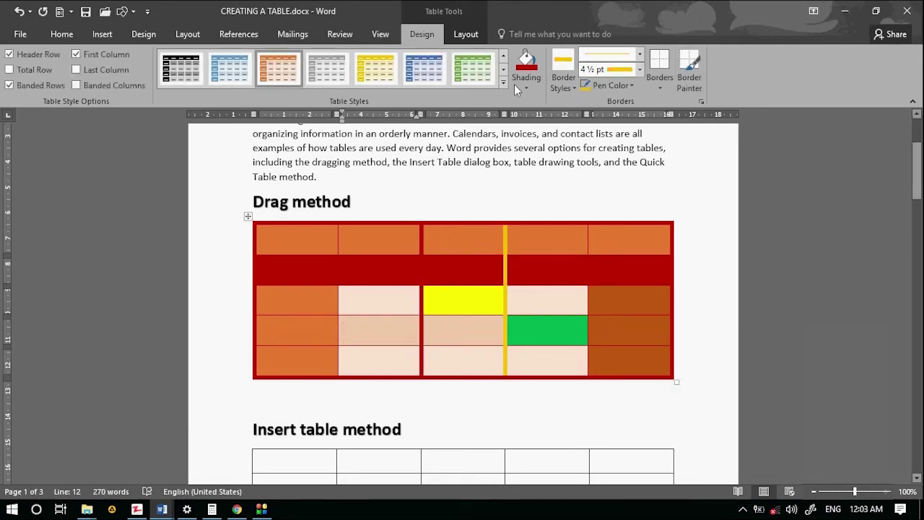
pyautogui.click(465, 34)
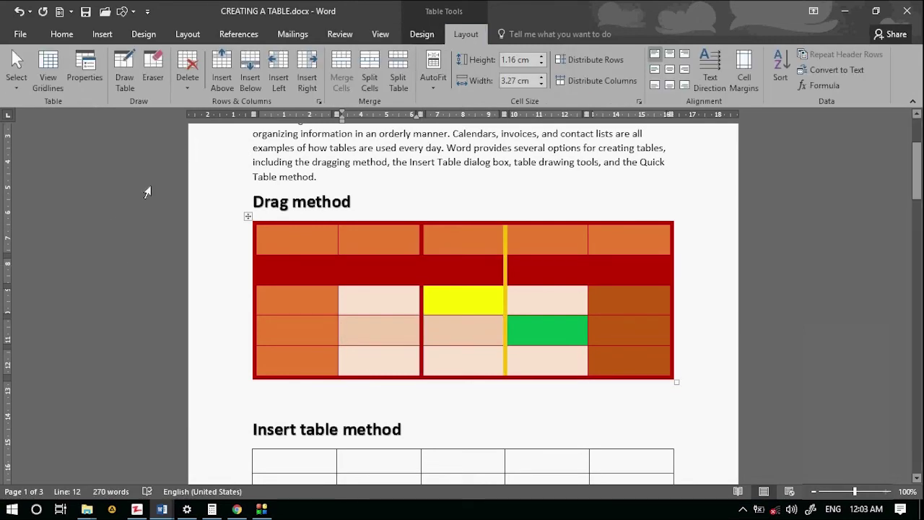
pyautogui.scroll(-3, 403, 355)
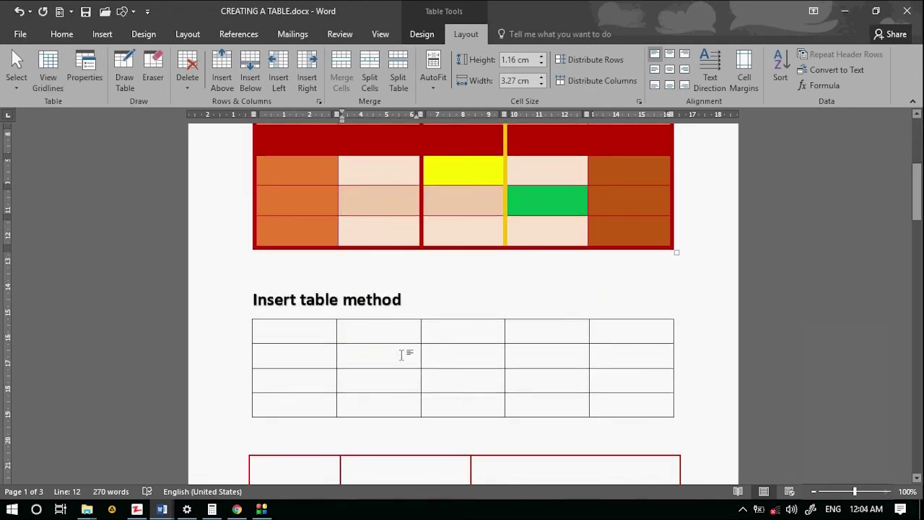
pyautogui.scroll(-2, 402, 354)
pyautogui.click(401, 348)
pyautogui.click(47, 73)
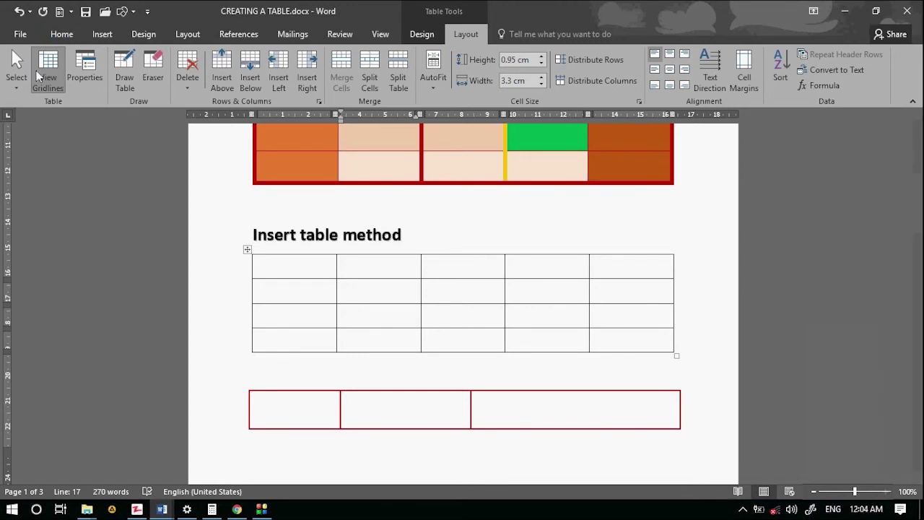
# Drag the Insert table method table's resize handle left to make it narrower.
pyautogui.click(81, 74)
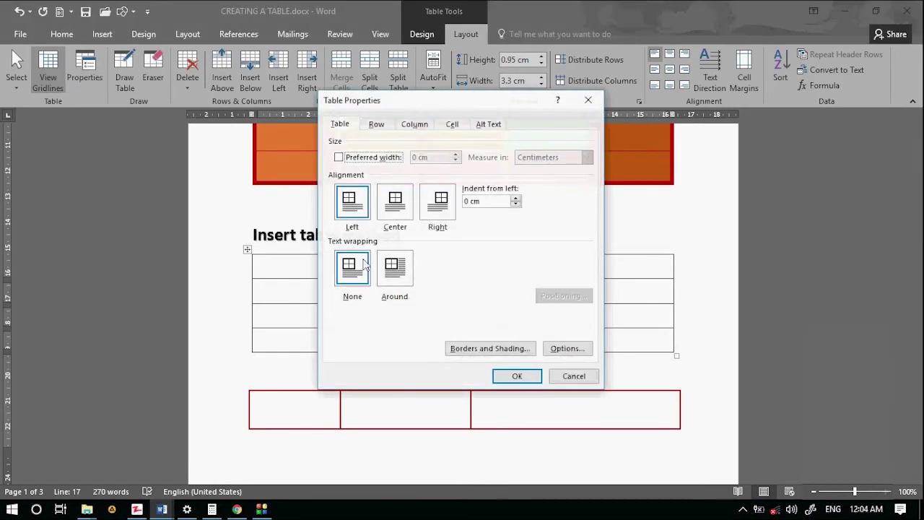
pyautogui.click(361, 209)
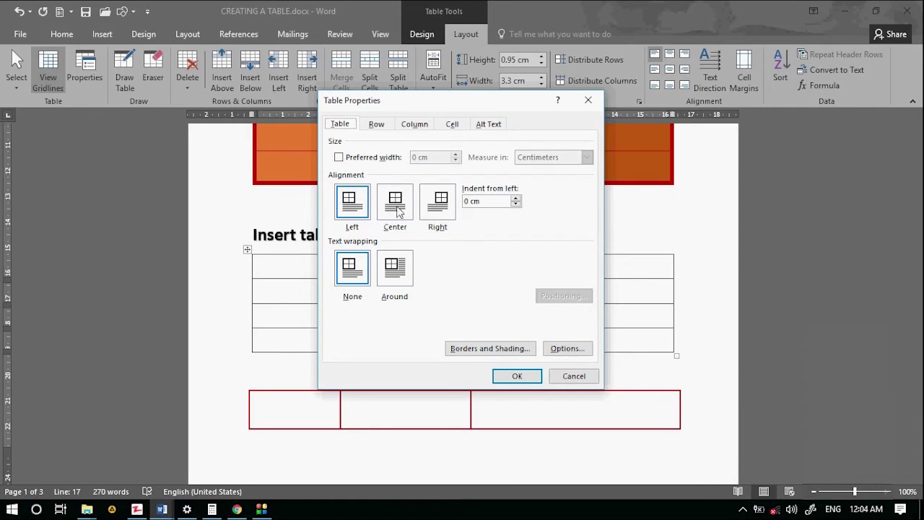
pyautogui.click(531, 378)
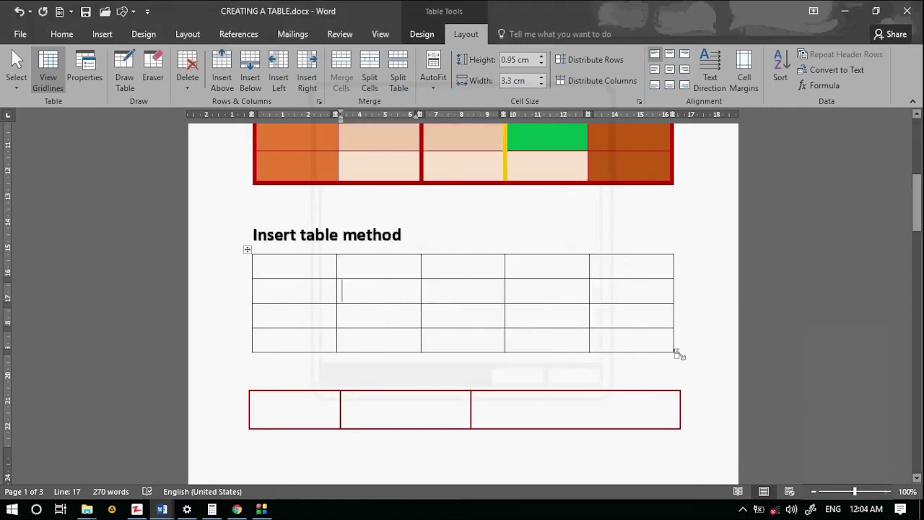
pyautogui.moveTo(678, 353); pyautogui.dragTo(472, 360)
# Try Center, then Right, then Left table alignment in Table Properties, leaving it left-aligned.
pyautogui.click(83, 86)
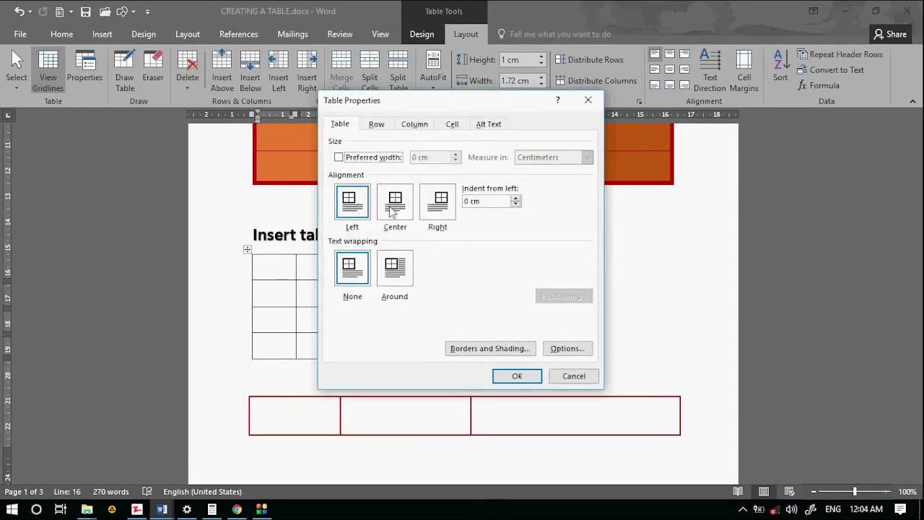
pyautogui.click(393, 209)
pyautogui.click(516, 374)
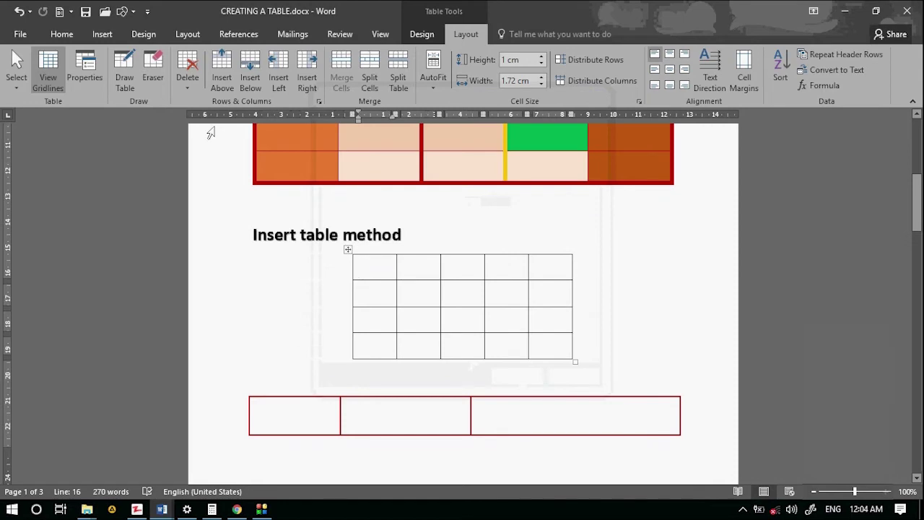
pyautogui.click(84, 69)
pyautogui.click(437, 202)
pyautogui.click(515, 375)
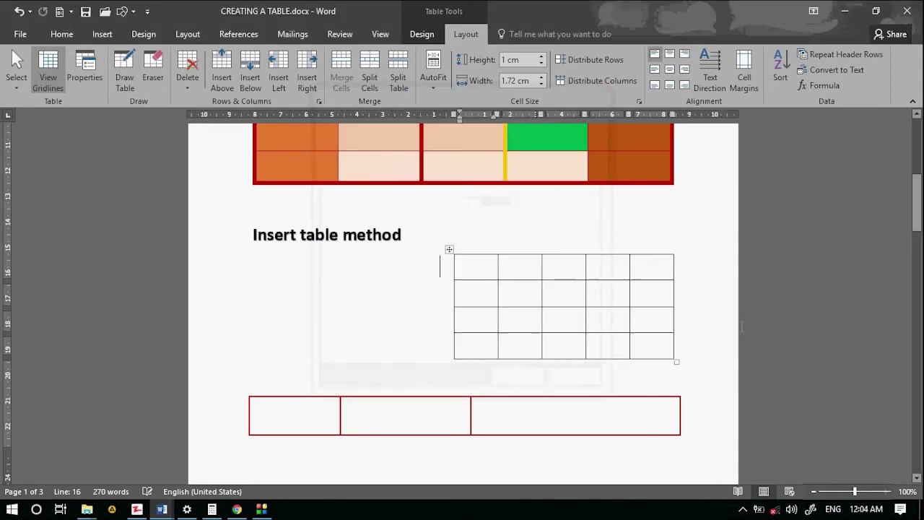
pyautogui.click(84, 69)
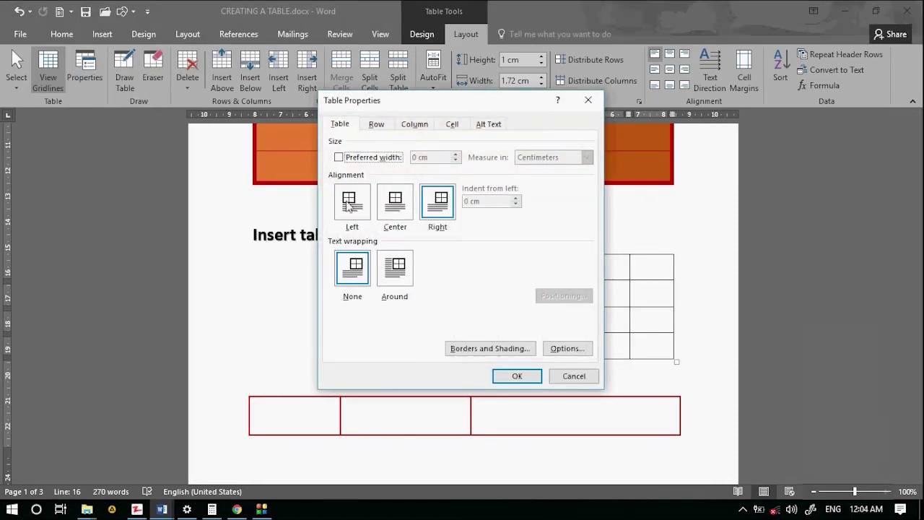
pyautogui.click(350, 204)
pyautogui.click(517, 375)
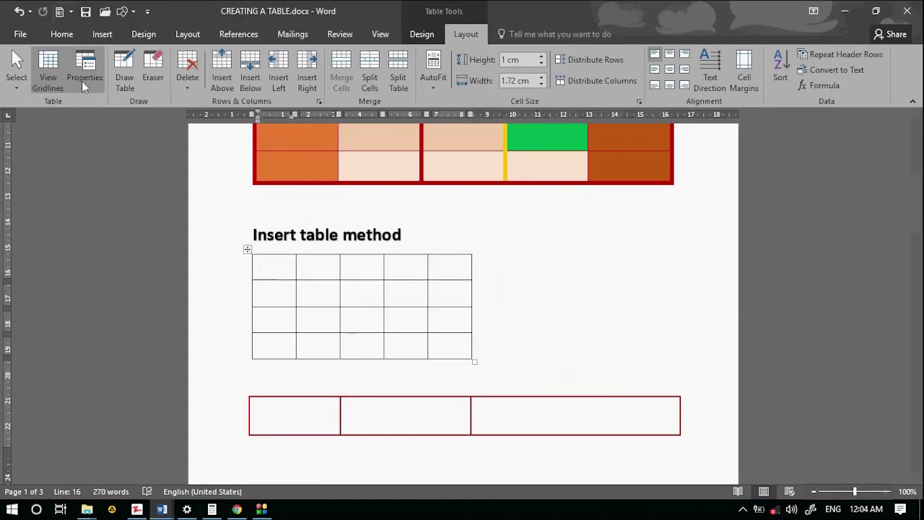
pyautogui.click(82, 81)
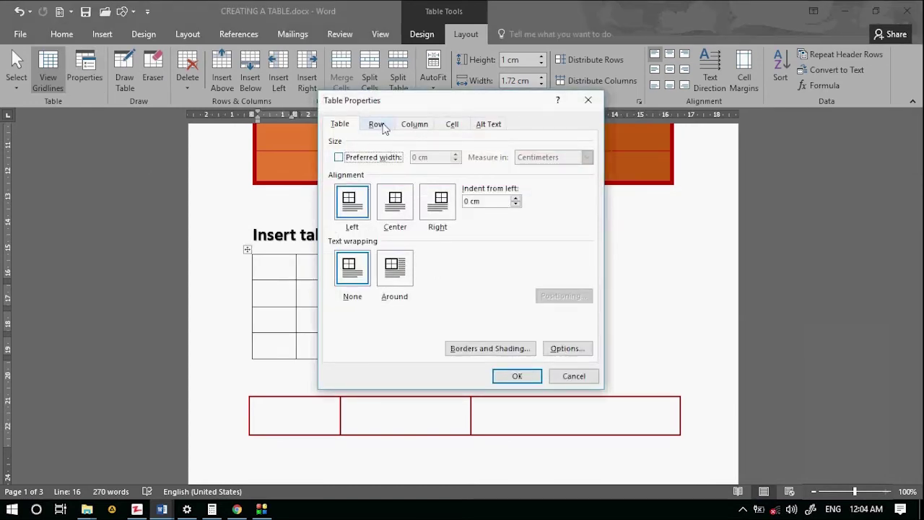
# Set the first row's height to exactly 2.1 cm.
pyautogui.click(376, 124)
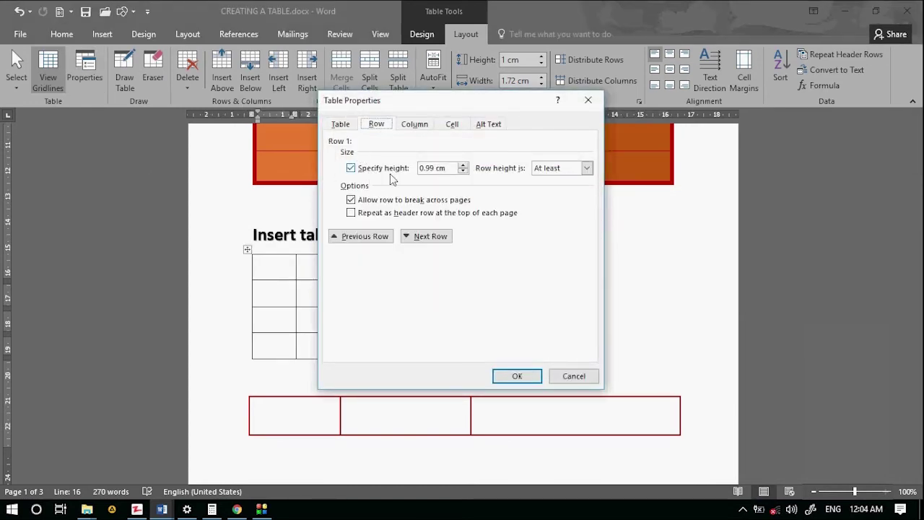
pyautogui.click(463, 165)
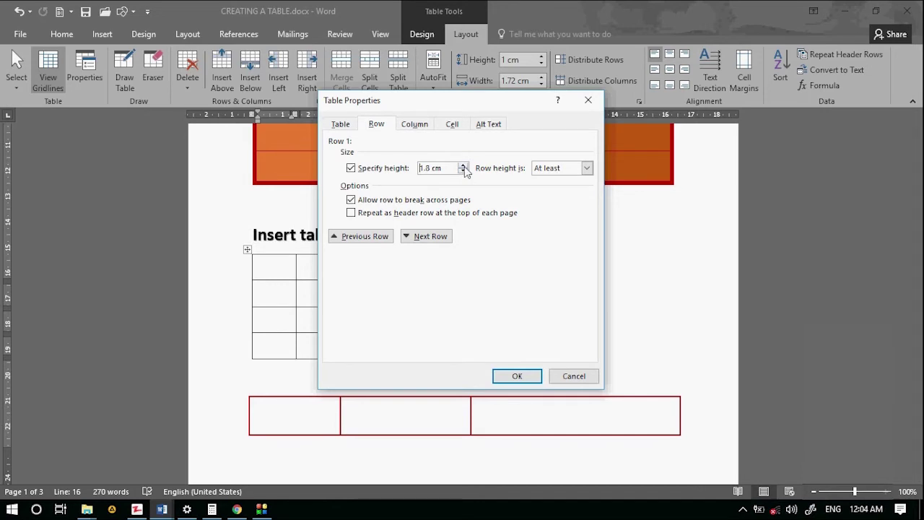
pyautogui.click(464, 165)
pyautogui.click(463, 165)
pyautogui.click(463, 165)
pyautogui.click(587, 167)
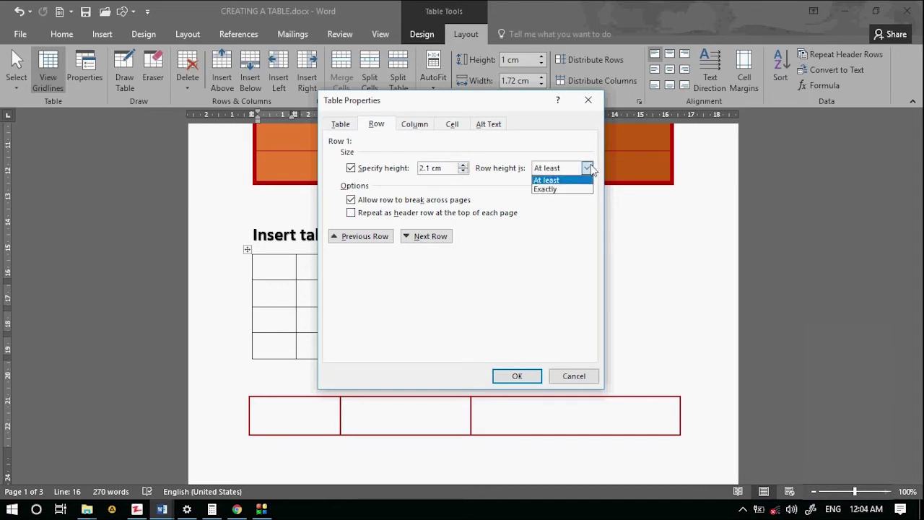
pyautogui.click(568, 189)
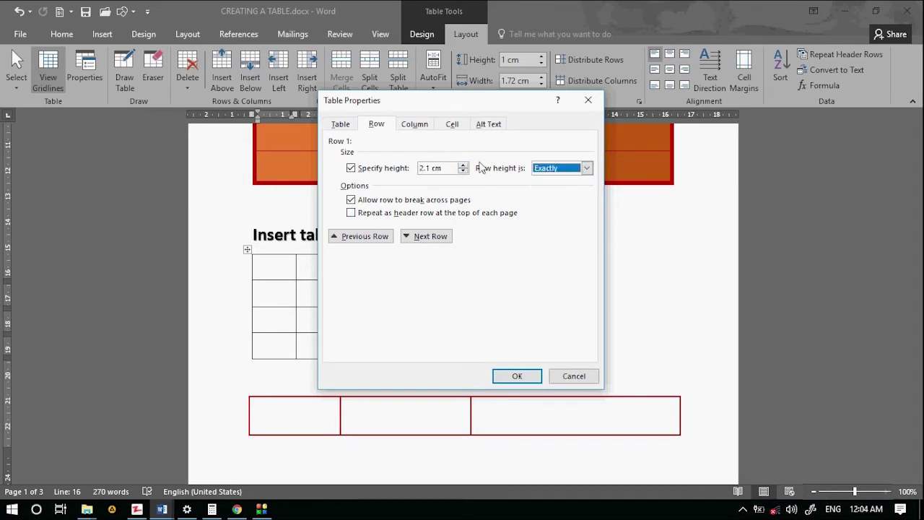
pyautogui.click(512, 378)
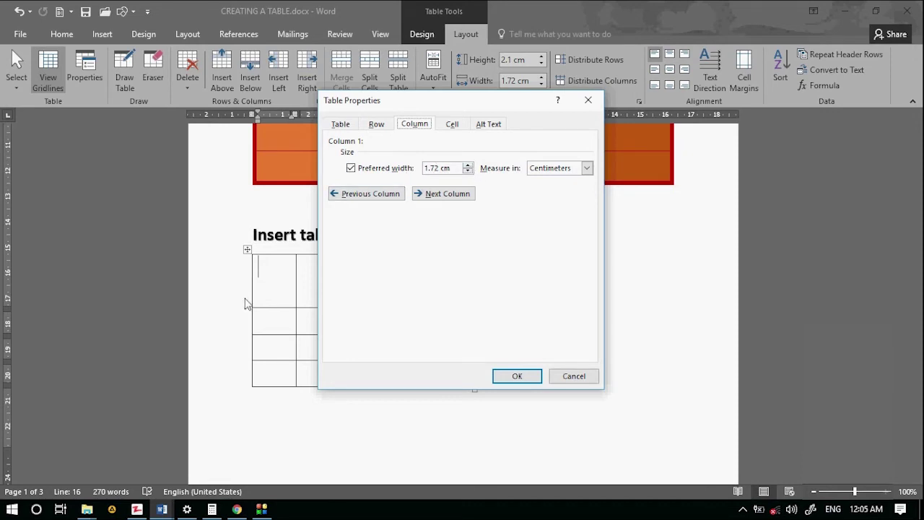
# Set the first column's preferred width to 3 cm in centimetres.
pyautogui.click(468, 165)
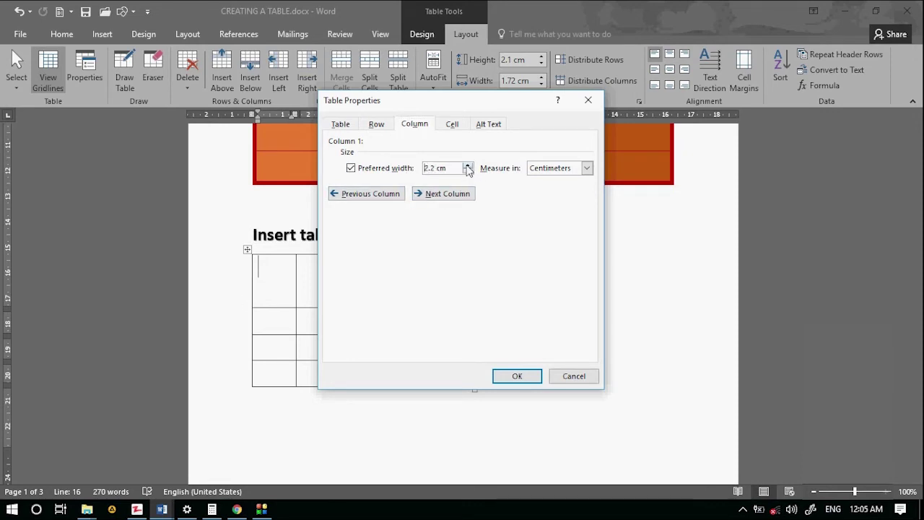
pyautogui.click(467, 165)
pyautogui.click(587, 167)
pyautogui.click(581, 188)
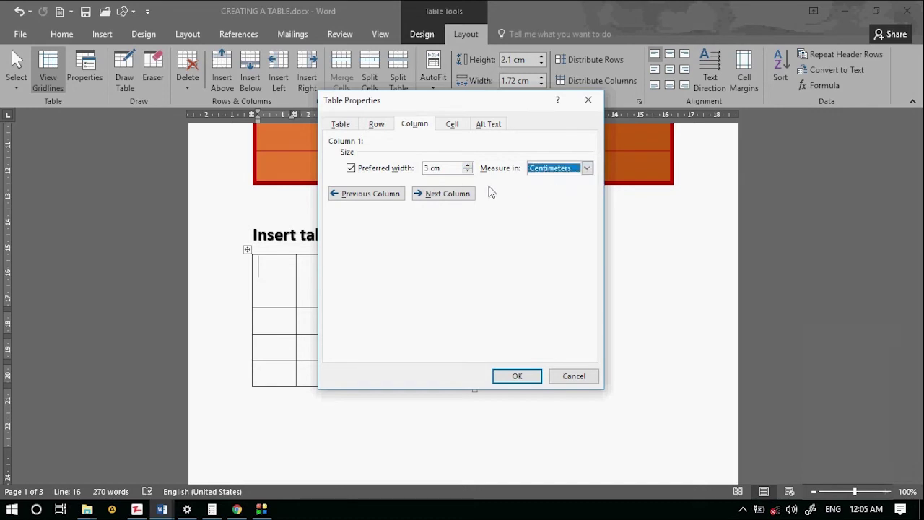
pyautogui.click(527, 376)
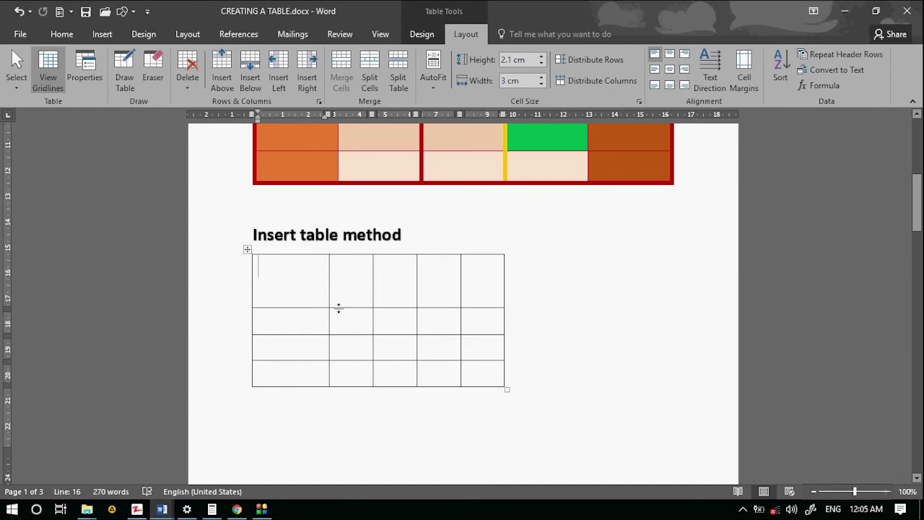
pyautogui.click(85, 72)
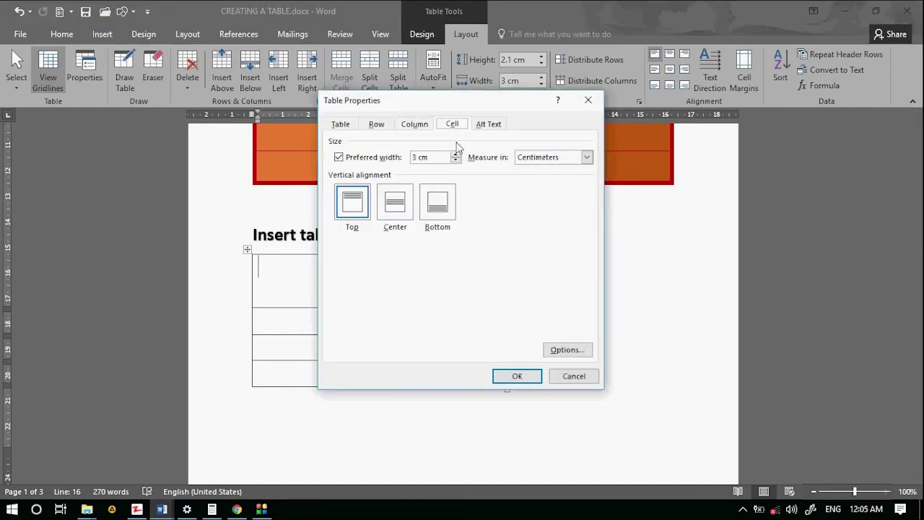
# Set the first cell's preferred width to 4 cm and centre its contents vertically.
pyautogui.click(432, 157)
pyautogui.write('4')
pyautogui.click(393, 205)
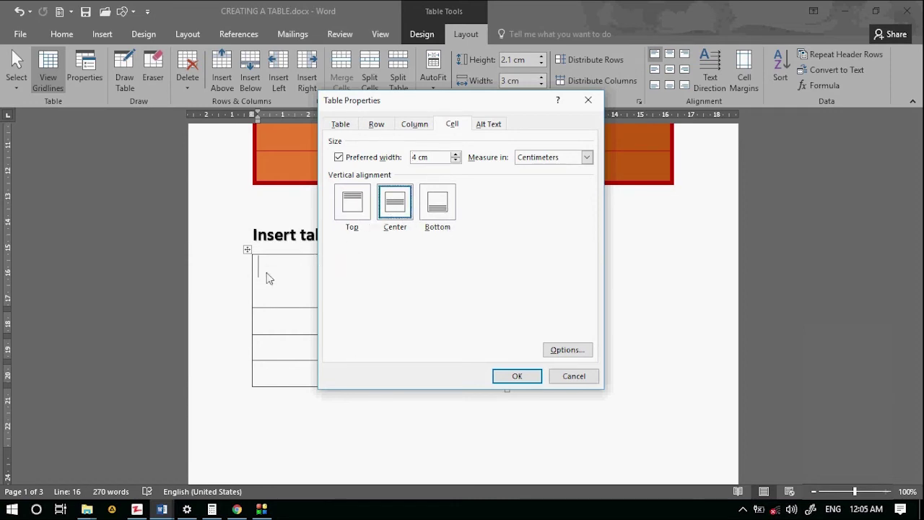
pyautogui.click(517, 377)
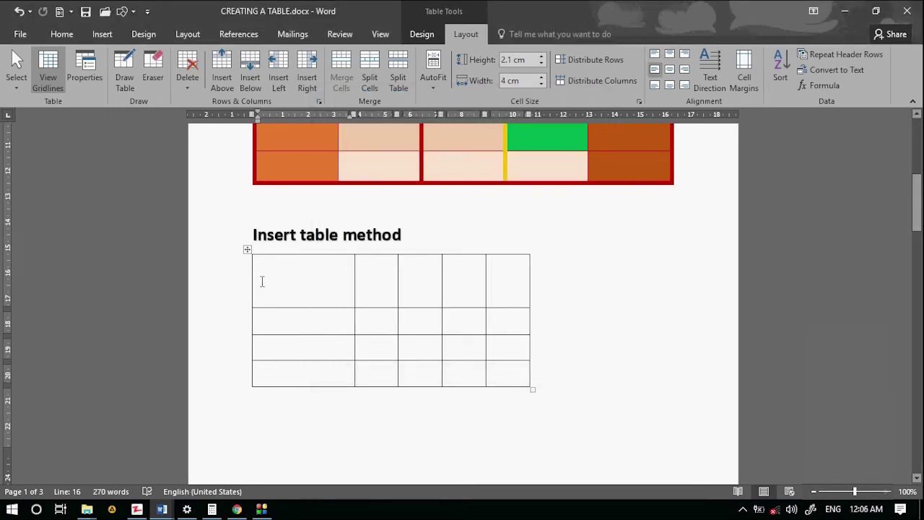
pyautogui.click(85, 69)
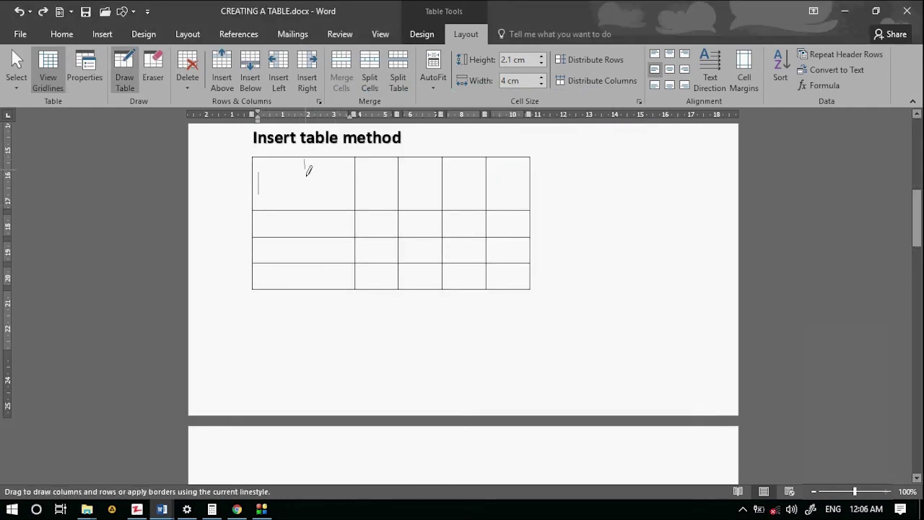
# Draw a line in the first cell, then set the drawing pen to black, 1 pt.
pyautogui.moveTo(307, 173); pyautogui.dragTo(310, 196)
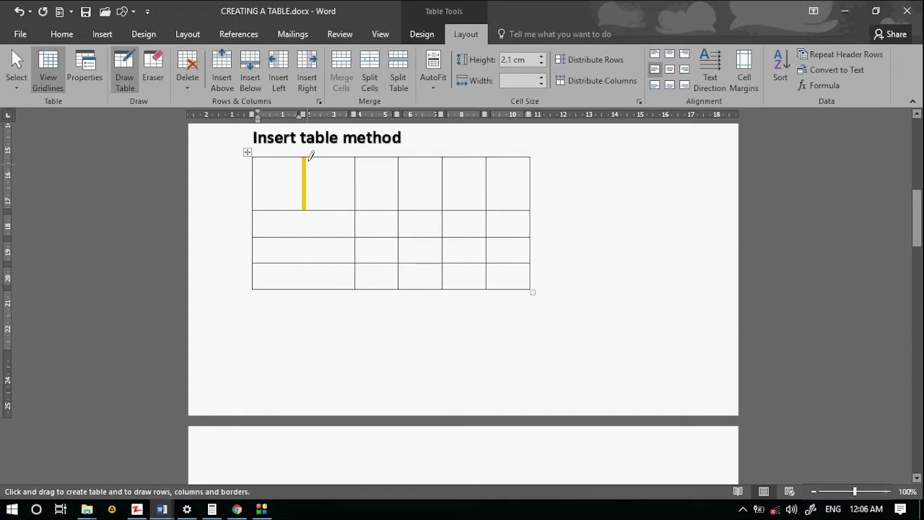
pyautogui.click(421, 34)
pyautogui.click(633, 85)
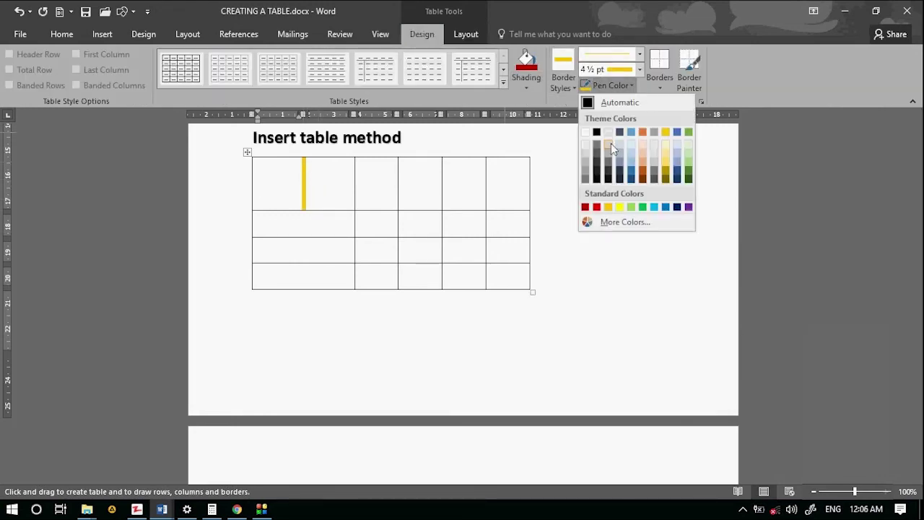
pyautogui.click(622, 98)
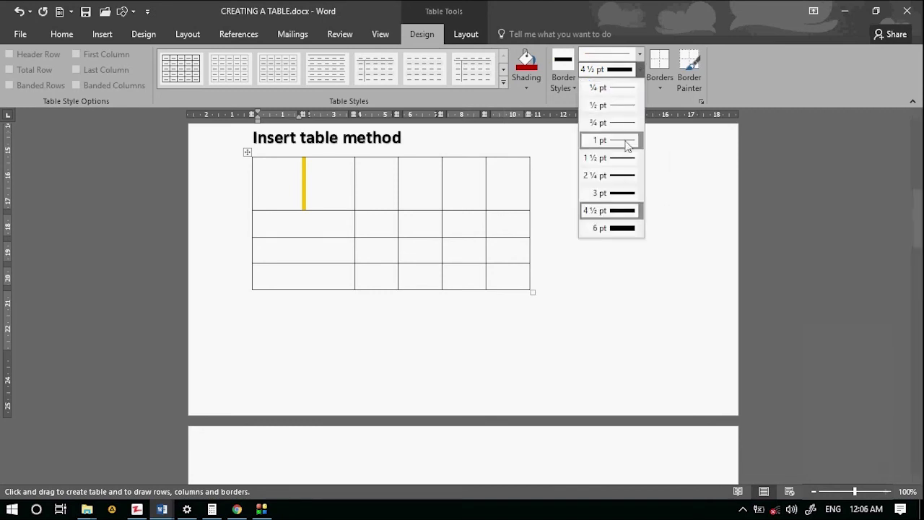
pyautogui.click(639, 69)
pyautogui.click(621, 140)
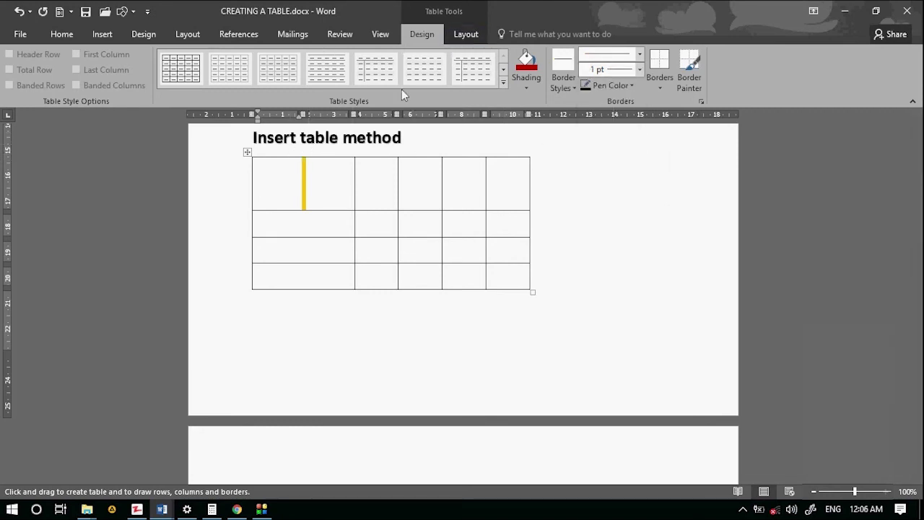
pyautogui.click(469, 35)
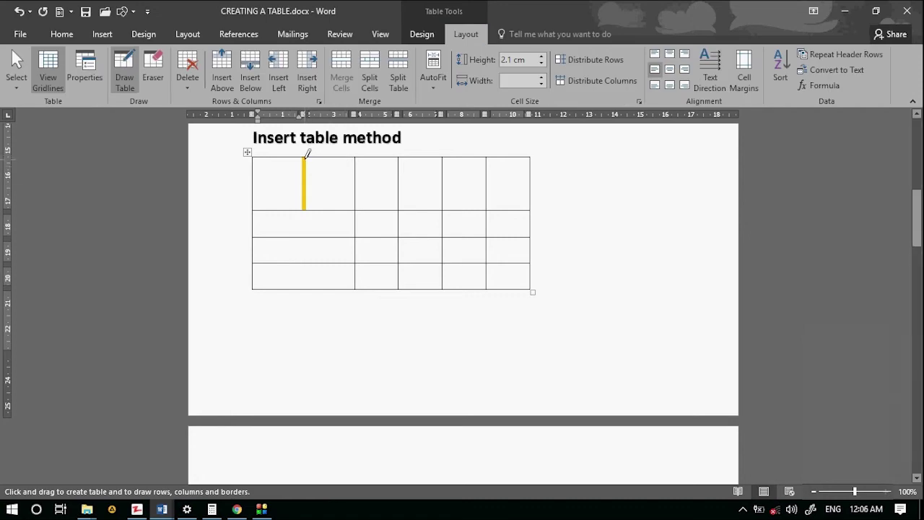
# Draw vertical and horizontal partitions in row 1, then erase them with the Eraser.
pyautogui.moveTo(306, 154); pyautogui.dragTo(305, 157)
pyautogui.moveTo(363, 181); pyautogui.dragTo(433, 182)
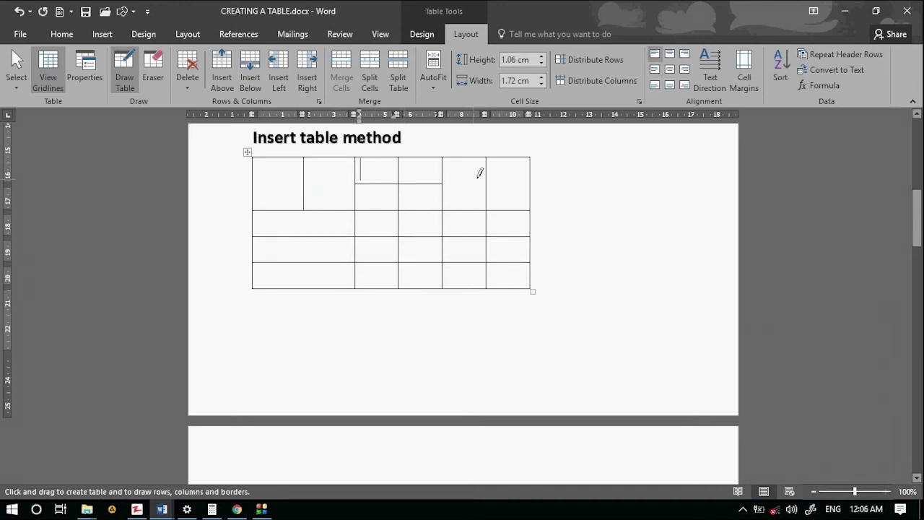
pyautogui.click(153, 72)
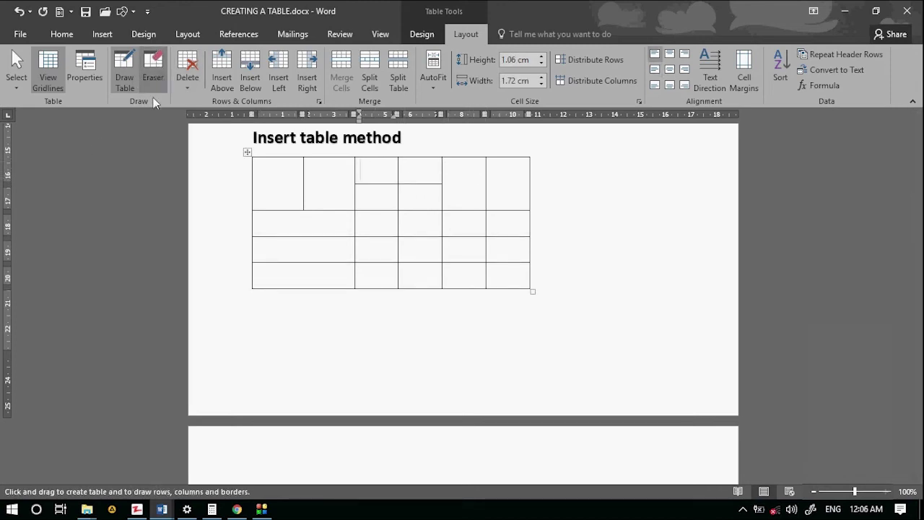
pyautogui.moveTo(302, 174); pyautogui.dragTo(307, 191)
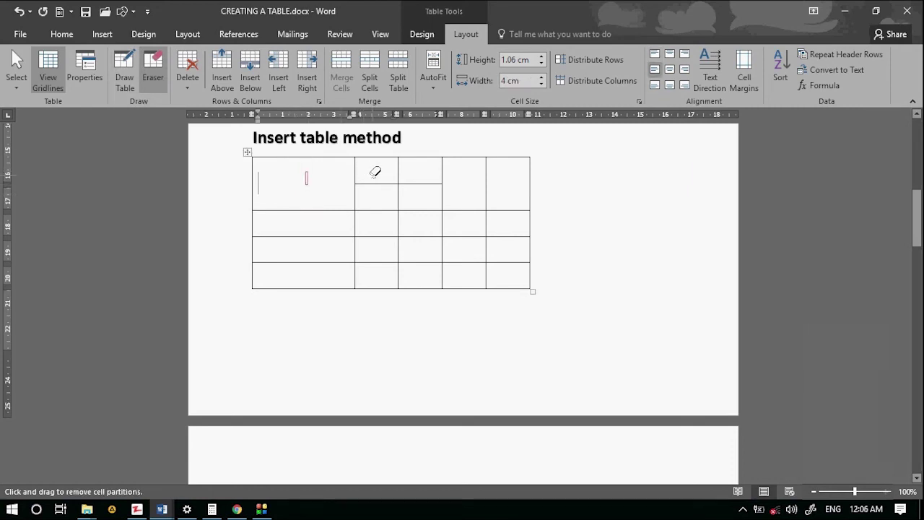
pyautogui.moveTo(373, 171)
pyautogui.mouseDown()
pyautogui.moveTo(381, 188)
pyautogui.moveTo(397, 187)
pyautogui.mouseUp()
pyautogui.click(419, 182)
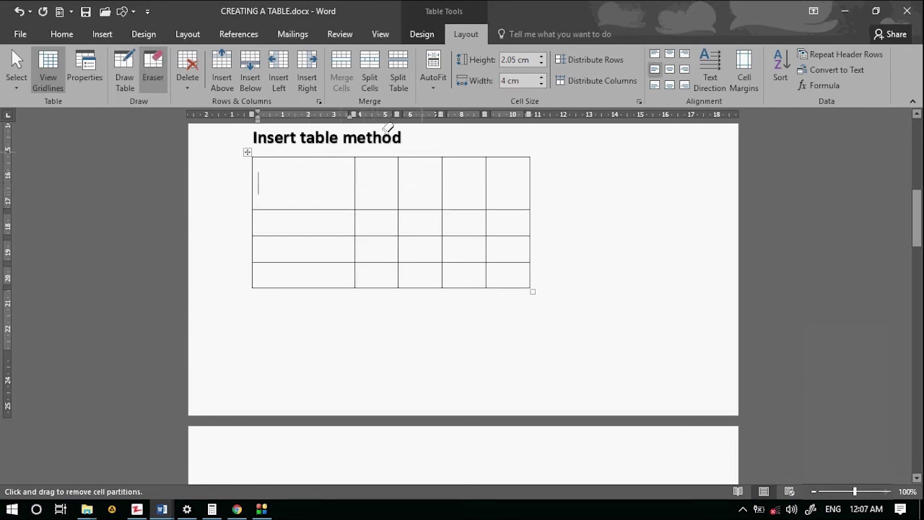
pyautogui.click(189, 81)
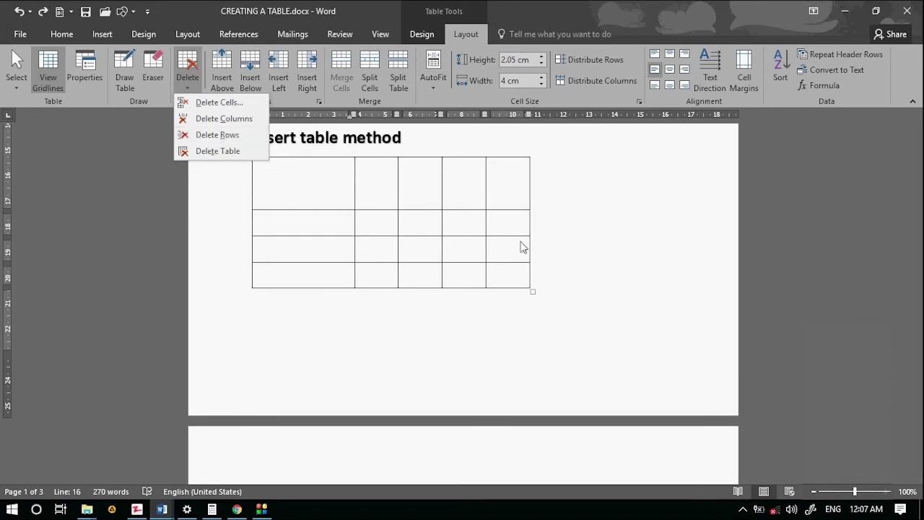
# Insert a new row above the table's first row.
pyautogui.click(227, 81)
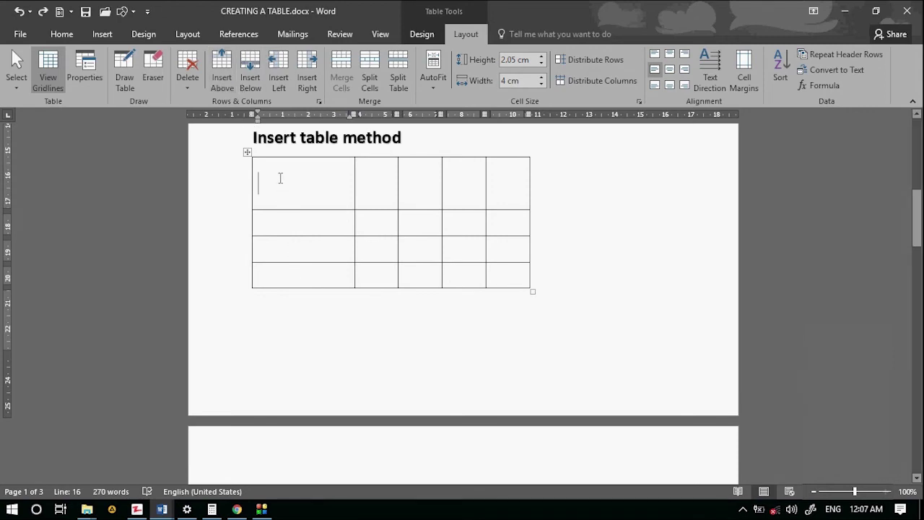
pyautogui.hotkey('ctrl', 'y')
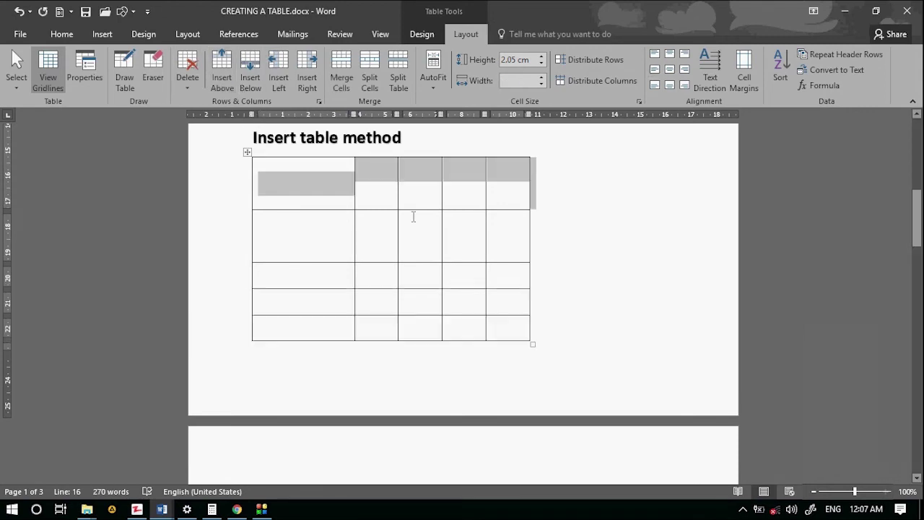
pyautogui.click(299, 331)
pyautogui.doubleClick(293, 335)
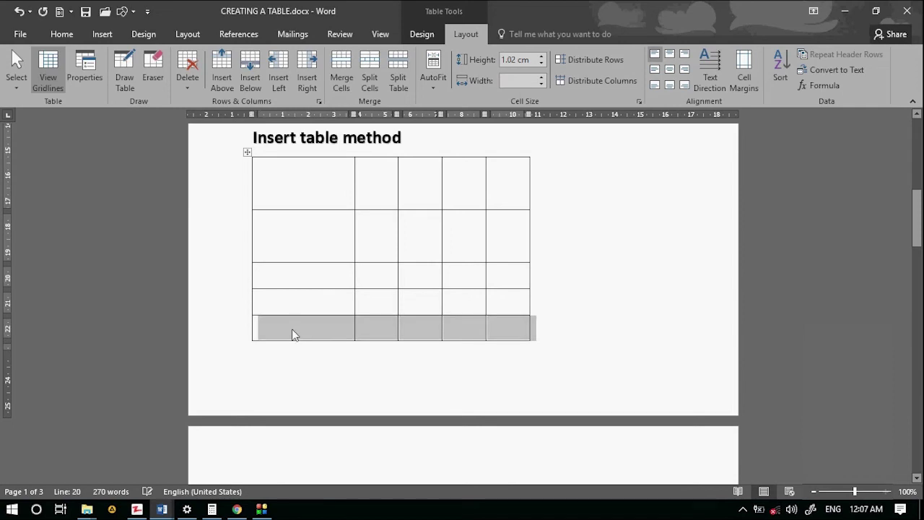
# Add a second column and two columns on the right, then merge the top row into one cell.
pyautogui.click(339, 353)
pyautogui.click(277, 72)
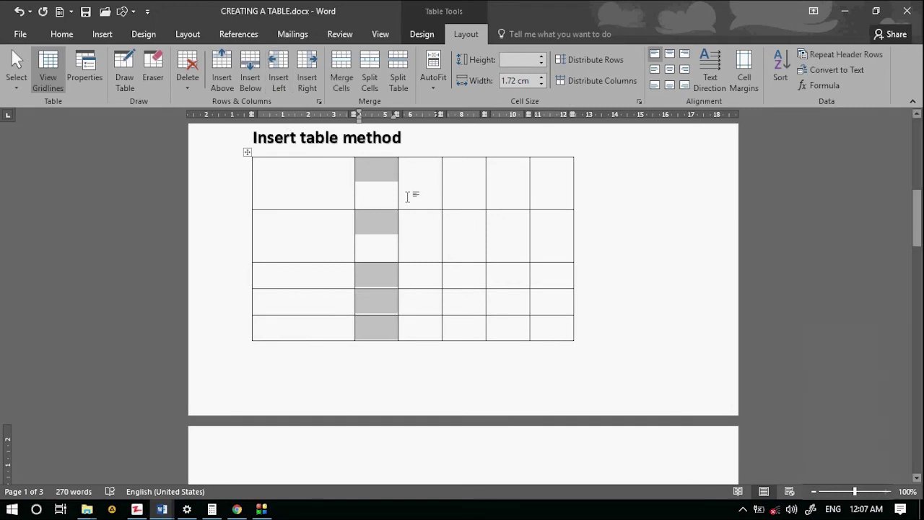
pyautogui.click(550, 226)
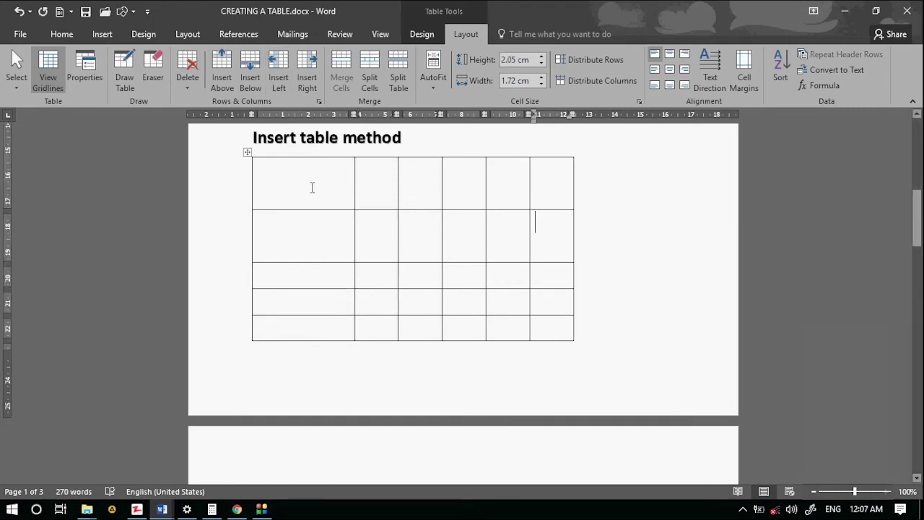
pyautogui.click(316, 64)
pyautogui.click(309, 75)
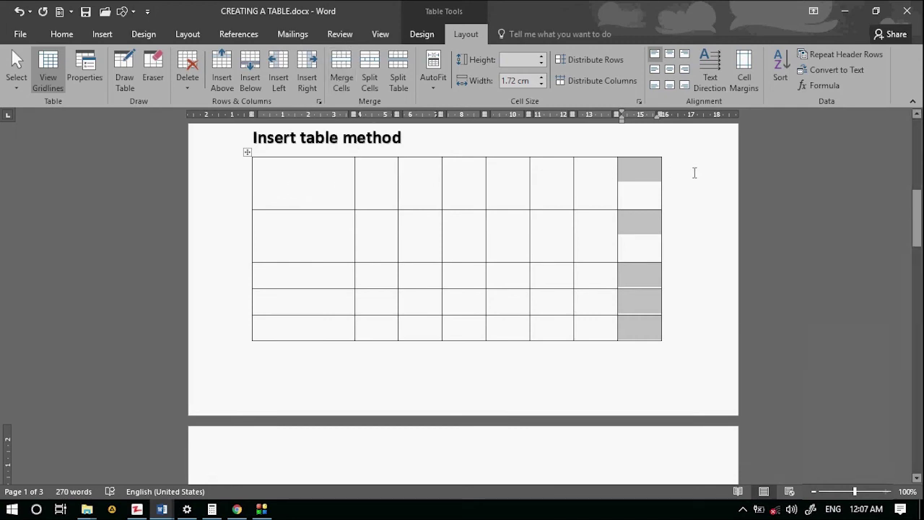
pyautogui.moveTo(304, 180); pyautogui.dragTo(660, 195)
pyautogui.click(340, 72)
# Merge rows 2–5 of the first column and split the top row into 3 cells.
pyautogui.click(346, 181)
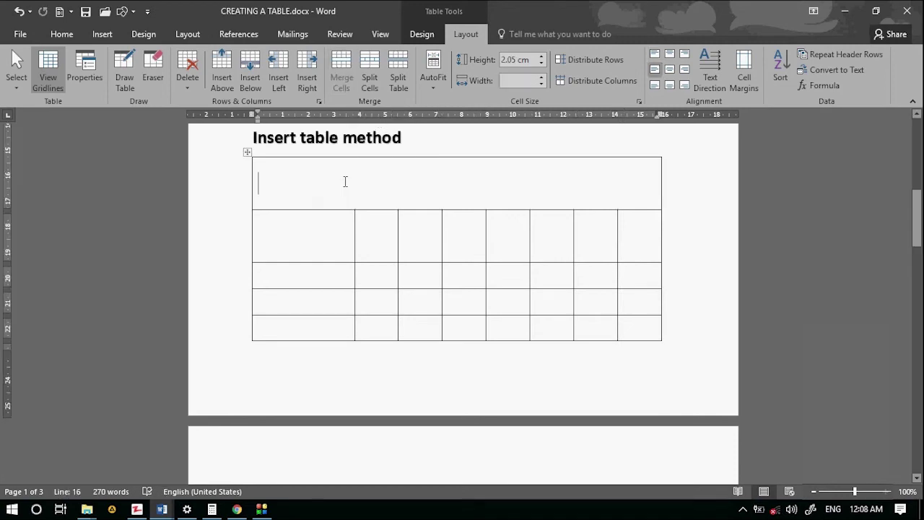
pyautogui.moveTo(291, 245); pyautogui.dragTo(282, 329)
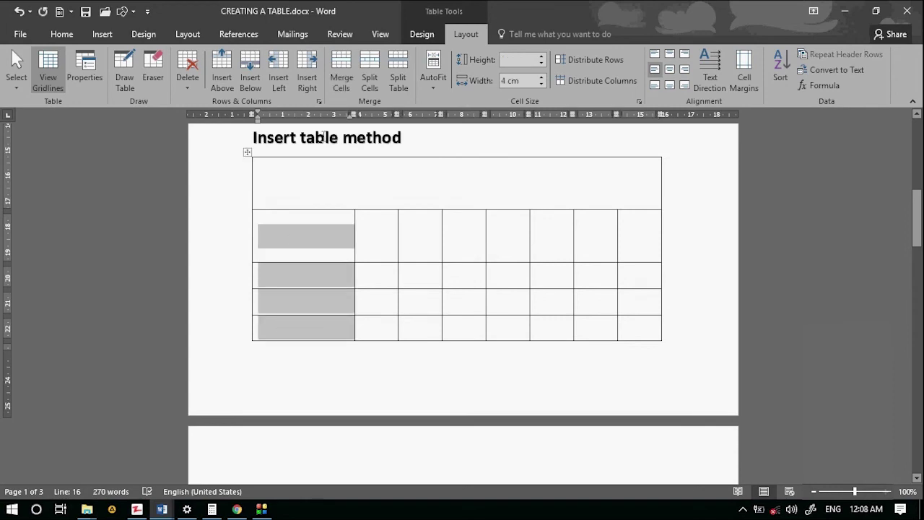
pyautogui.click(341, 72)
pyautogui.click(285, 275)
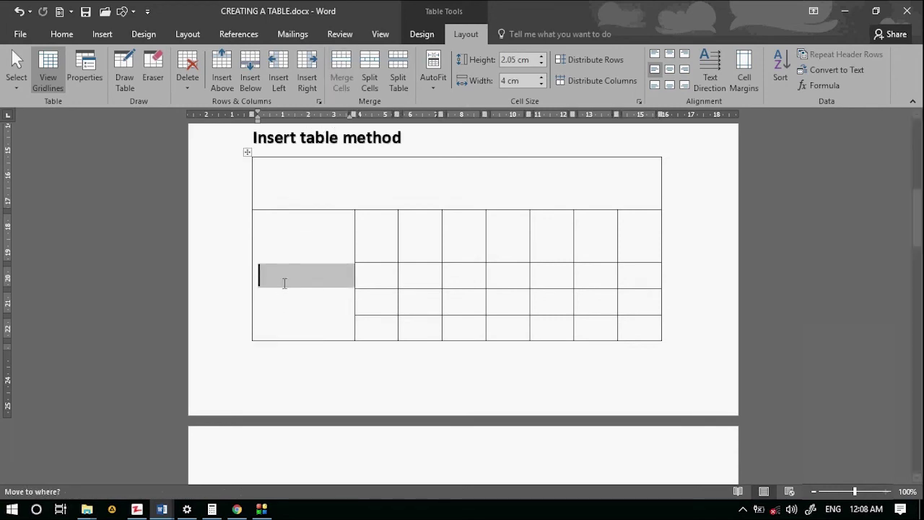
pyautogui.click(311, 175)
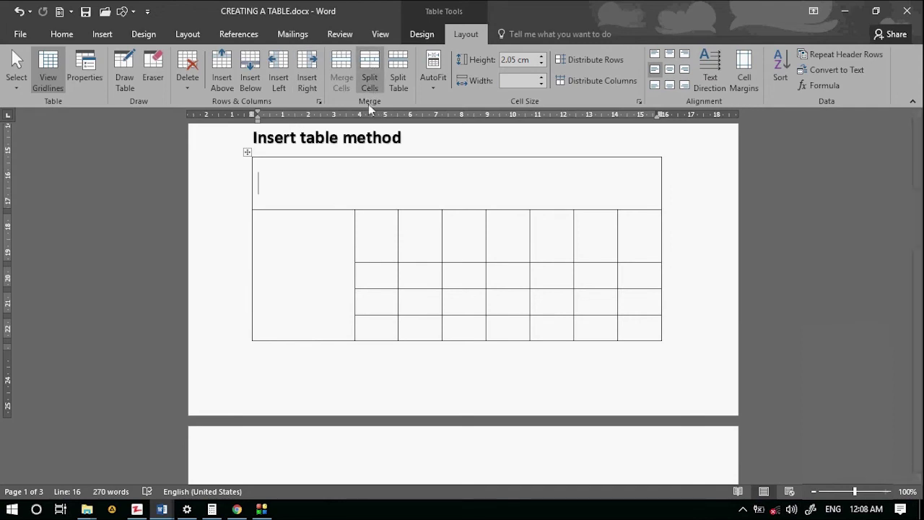
pyautogui.click(369, 75)
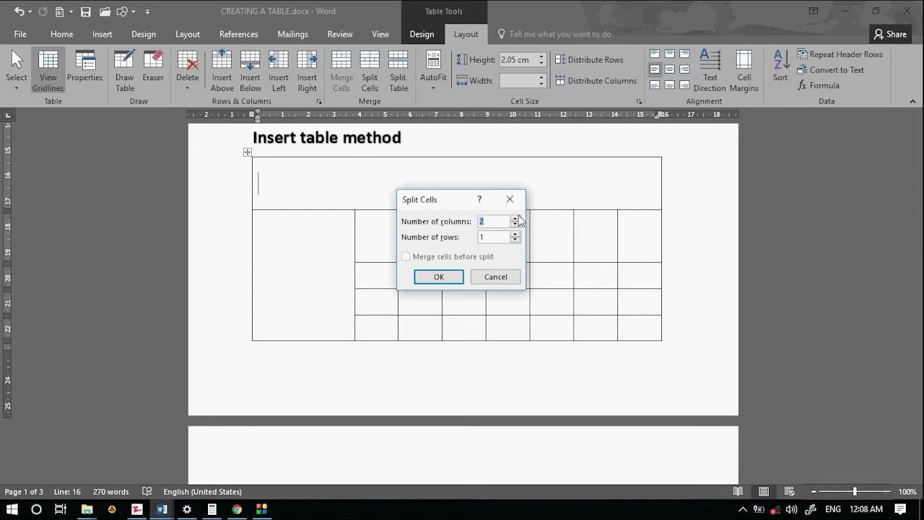
pyautogui.click(516, 218)
pyautogui.click(439, 277)
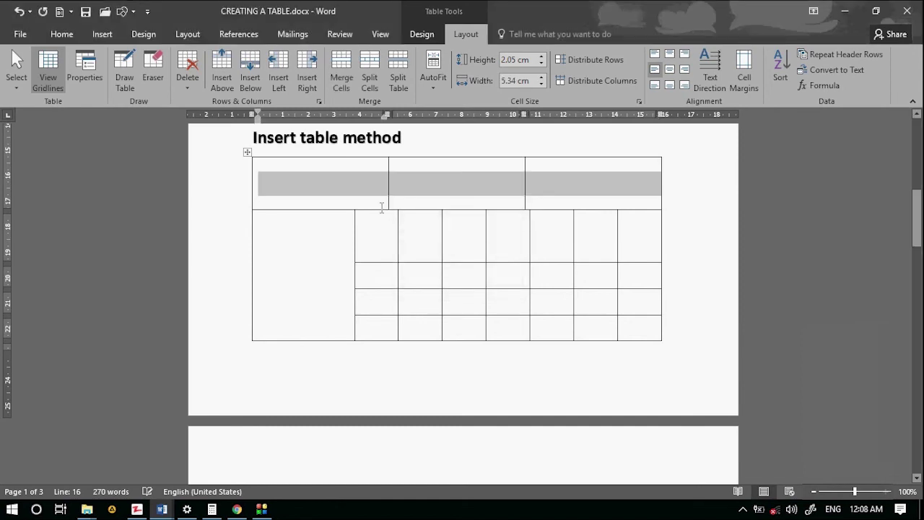
# Split the tall merged left cell back into rows.
pyautogui.click(278, 302)
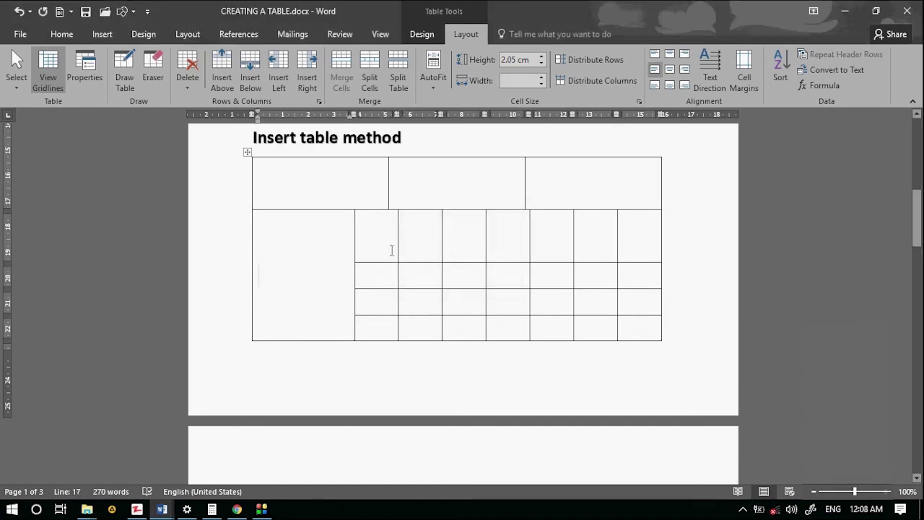
pyautogui.click(373, 75)
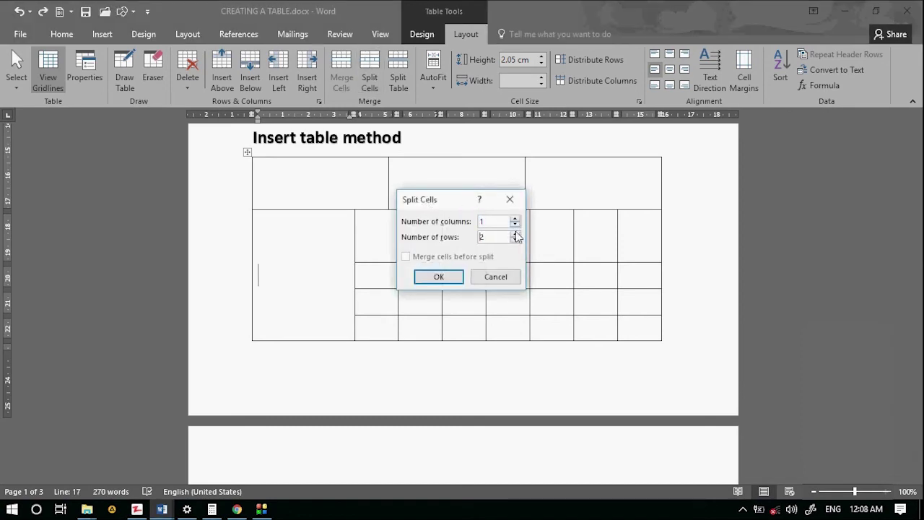
pyautogui.click(438, 277)
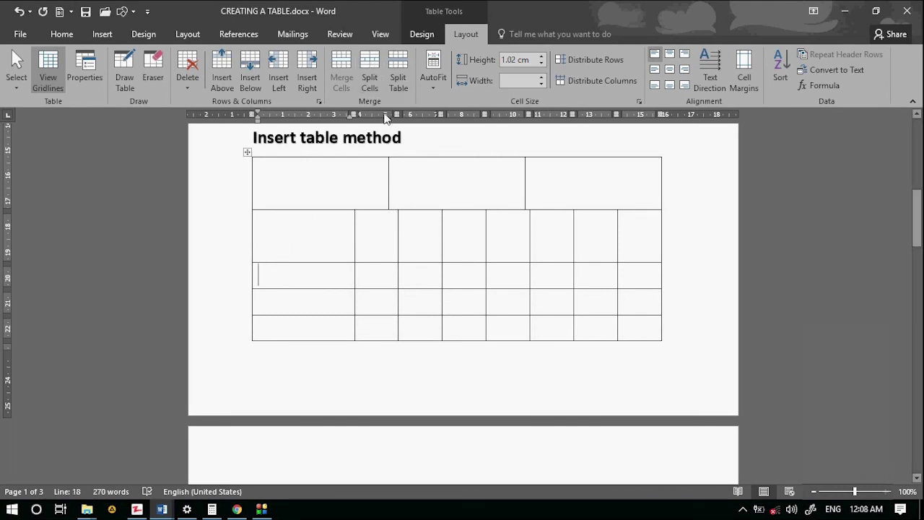
pyautogui.click(365, 188)
# Split the table into two separate tables at the insertion point.
pyautogui.hotkey('ctrl', 'y')
pyautogui.click(408, 314)
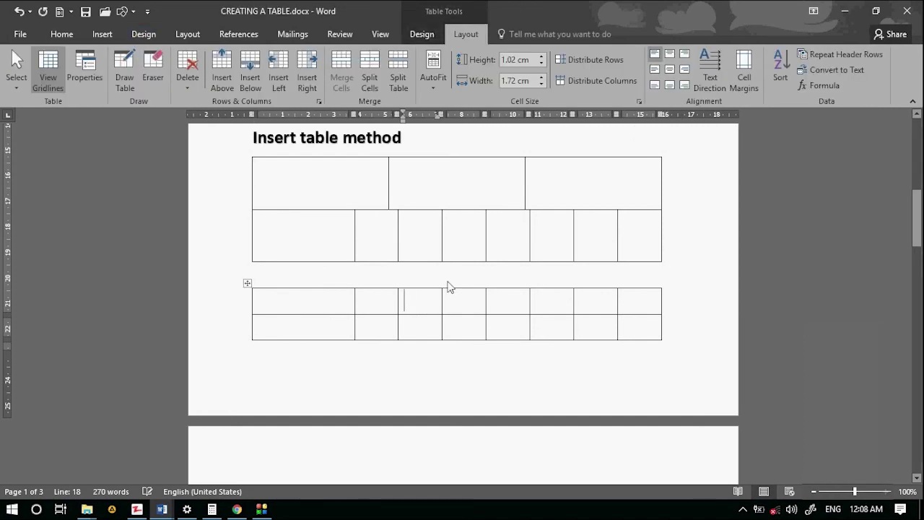
pyautogui.click(433, 69)
pyautogui.click(339, 312)
# Type 'fgd', 'fgd', 'fgdf', 'fg', 'j', 'j', 'hjghjghjgh', 'hgjg' across the lower table's first row.
pyautogui.click(317, 309)
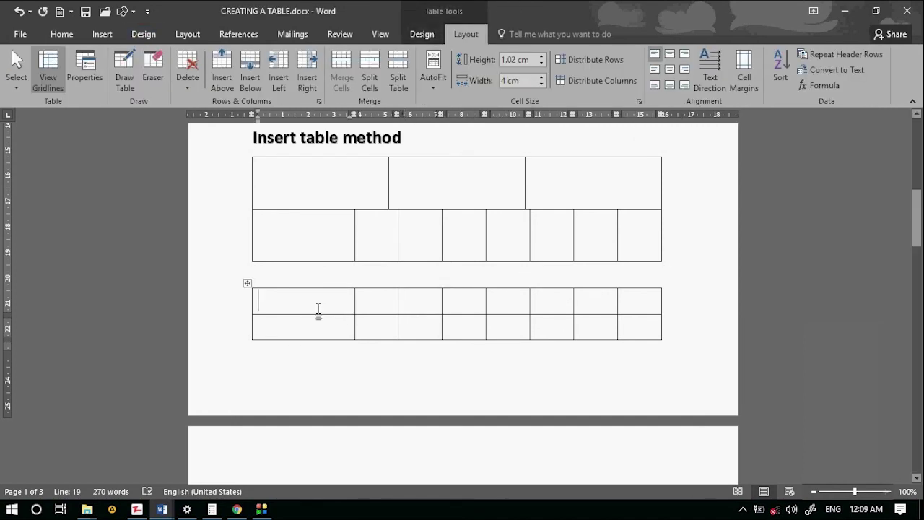
pyautogui.write('fgd')
pyautogui.click(361, 303)
pyautogui.write('fgd')
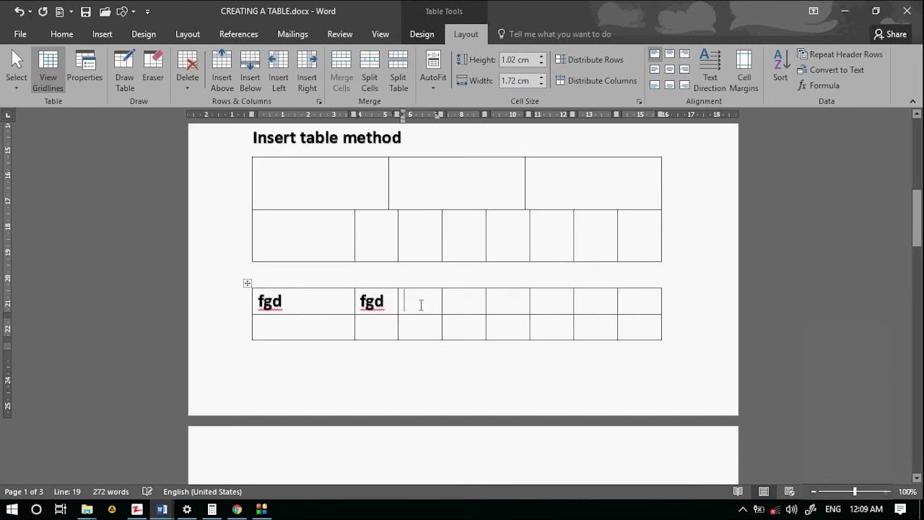
pyautogui.click(421, 303)
pyautogui.write('fgdf\tfg\tj\tj\thjghjghjgh\thgjg')
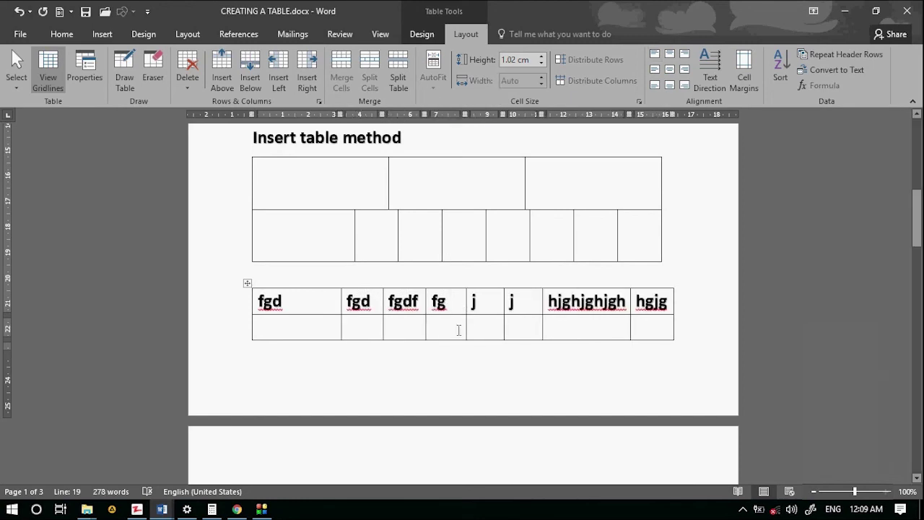
# Apply AutoFit Contents, then AutoFit Window, then Fixed Column Width to the lower table.
pyautogui.click(458, 329)
pyautogui.click(433, 72)
pyautogui.click(471, 103)
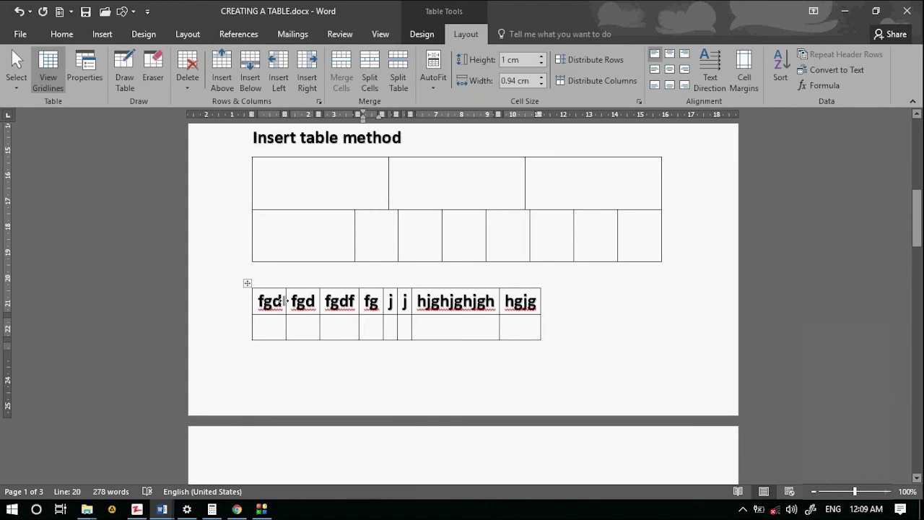
pyautogui.click(433, 73)
pyautogui.click(471, 118)
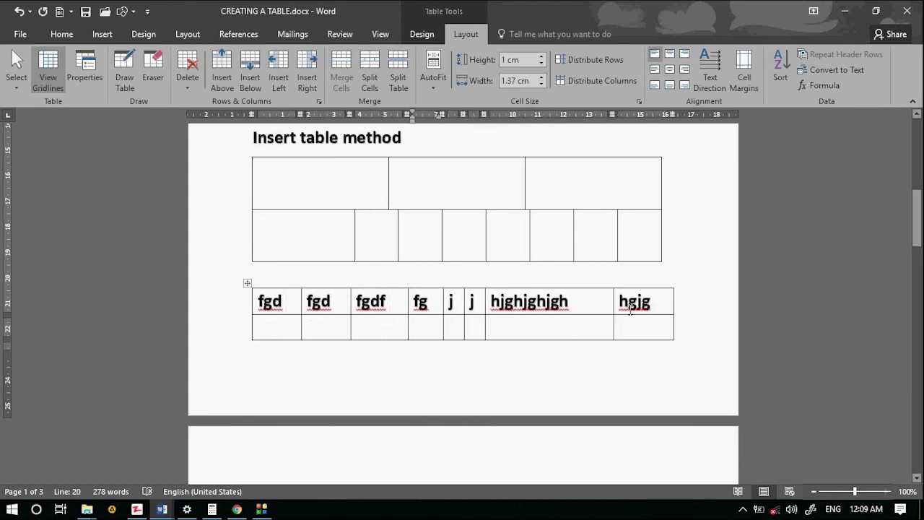
pyautogui.click(434, 81)
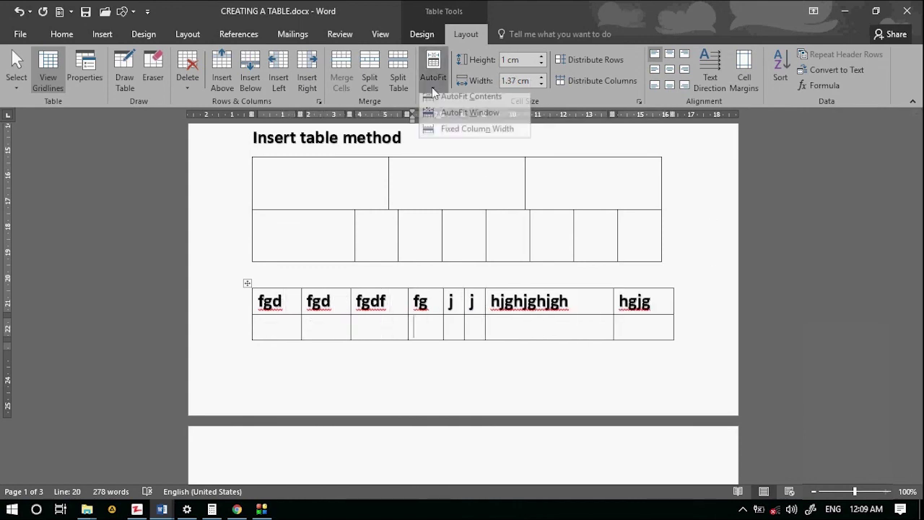
pyautogui.click(475, 135)
# Set the bottom row height to 0.9 cm and try widening the fg column, undoing it.
pyautogui.click(542, 57)
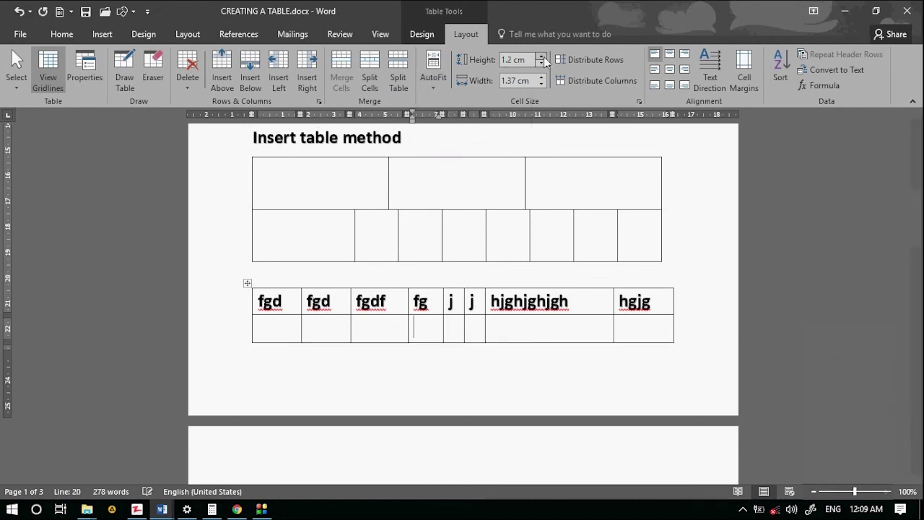
pyautogui.click(541, 57)
pyautogui.click(541, 57)
pyautogui.click(541, 57)
pyautogui.click(541, 63)
pyautogui.click(542, 64)
pyautogui.click(542, 64)
pyautogui.click(542, 64)
pyautogui.click(542, 64)
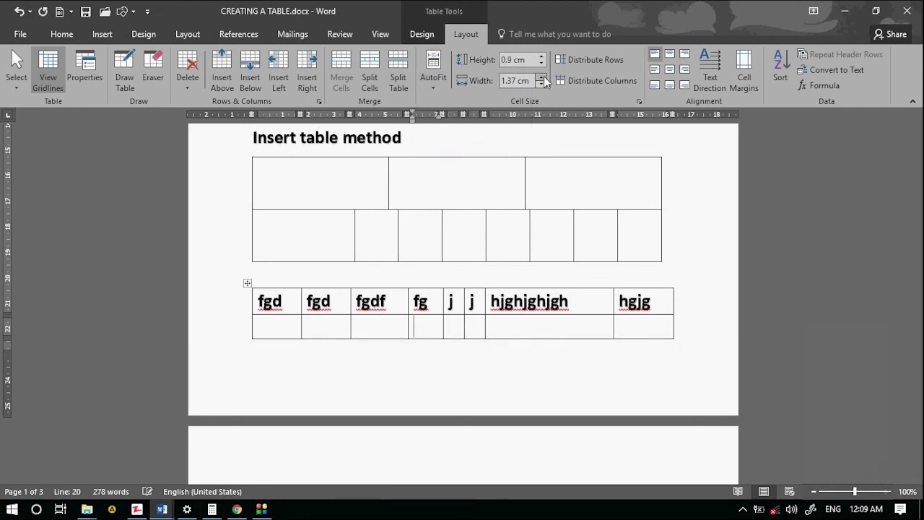
pyautogui.click(541, 77)
pyautogui.click(542, 77)
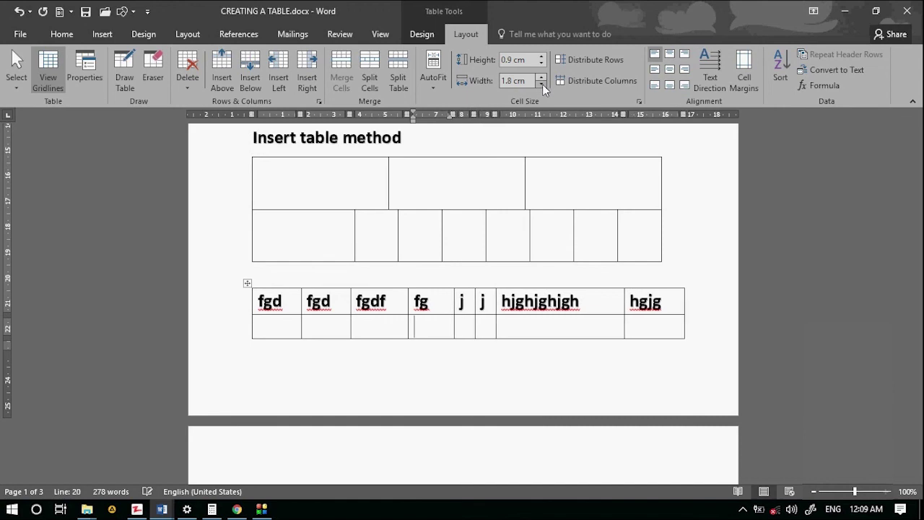
pyautogui.click(542, 83)
pyautogui.hotkey('ctrl', 'z')
pyautogui.hotkey('ctrl', 'z')
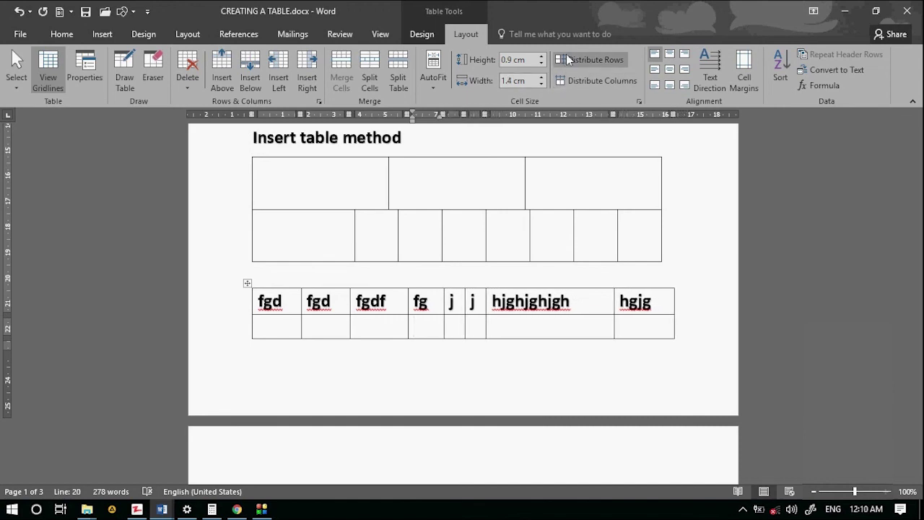
# Distribute the upper table's rows and columns evenly, then cycle the fgd cell's text direction back to horizontal.
pyautogui.click(592, 60)
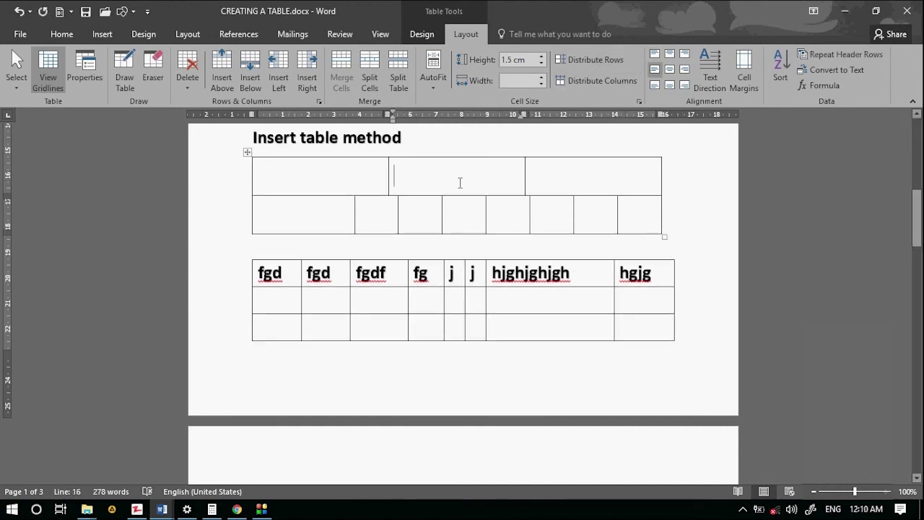
pyautogui.click(597, 81)
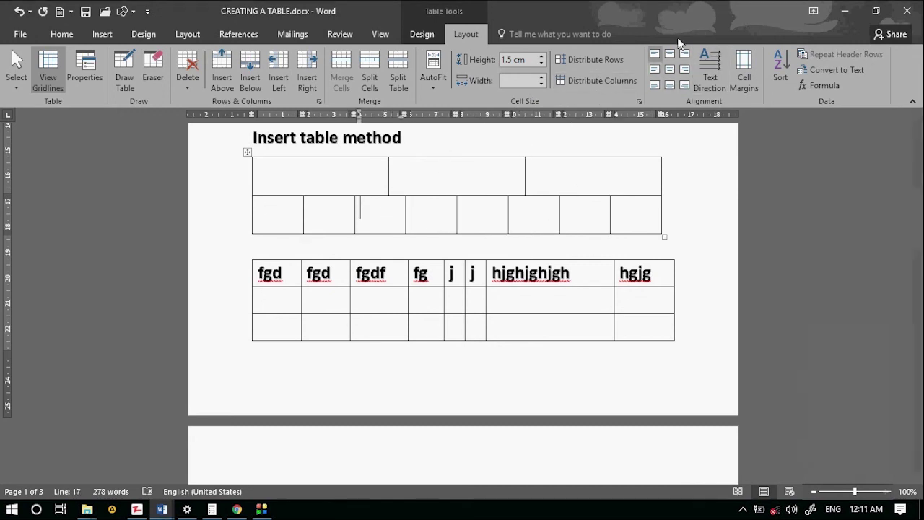
pyautogui.doubleClick(319, 272)
pyautogui.click(321, 270)
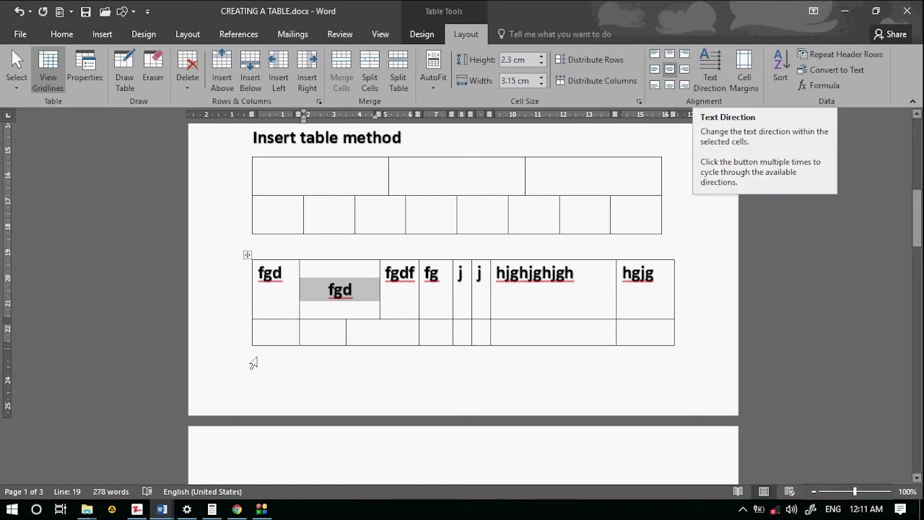
pyautogui.click(710, 68)
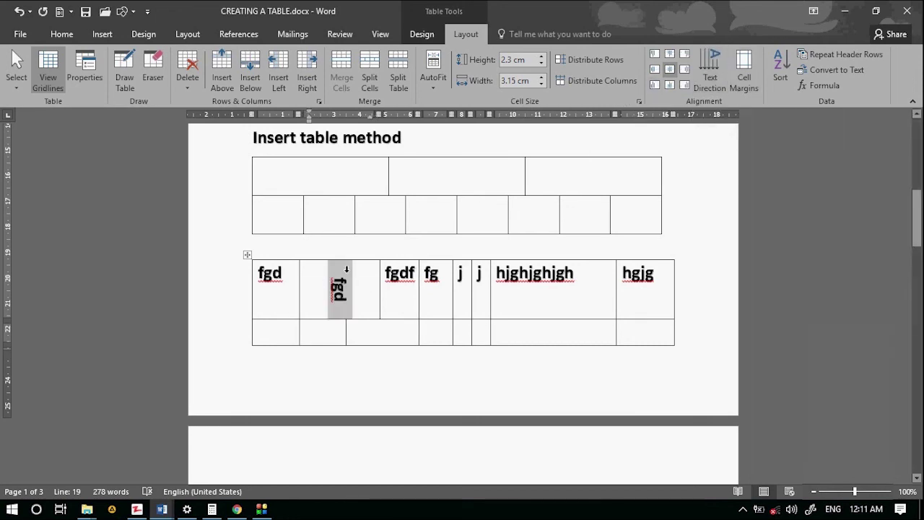
pyautogui.click(710, 67)
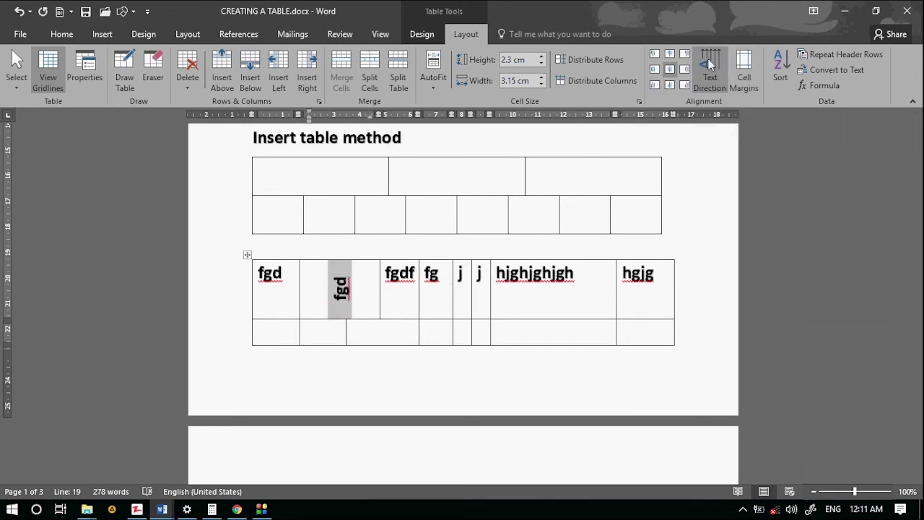
pyautogui.click(711, 65)
pyautogui.click(710, 65)
pyautogui.click(710, 64)
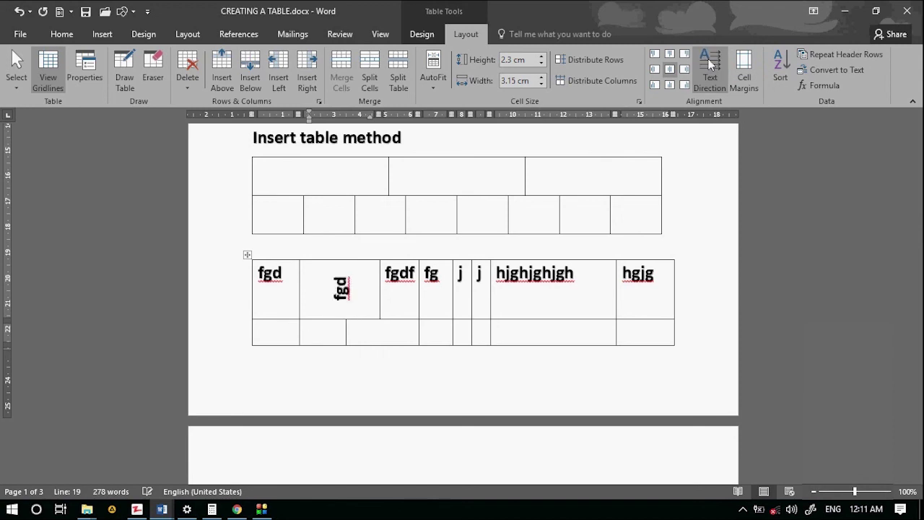
pyautogui.click(710, 65)
# Increase the lower table's default top cell margin, then select the table's first row of words.
pyautogui.click(744, 72)
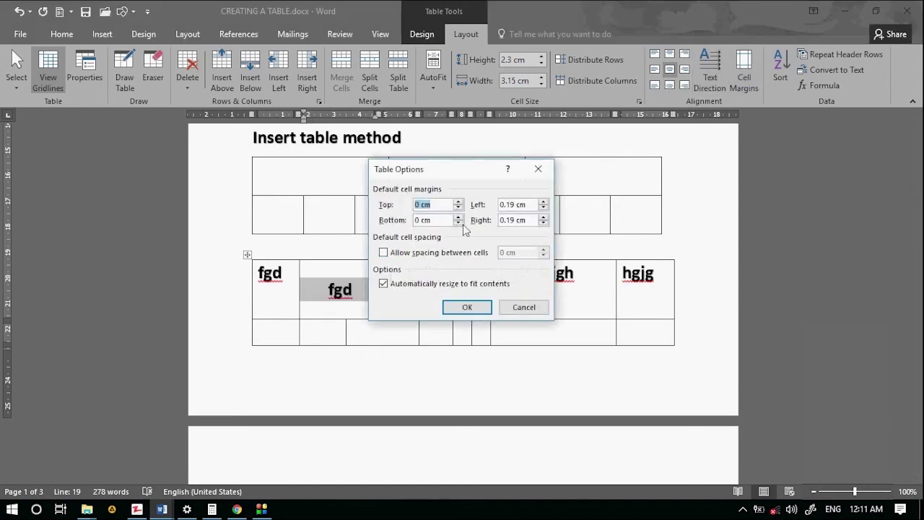
pyautogui.click(458, 201)
pyautogui.click(467, 307)
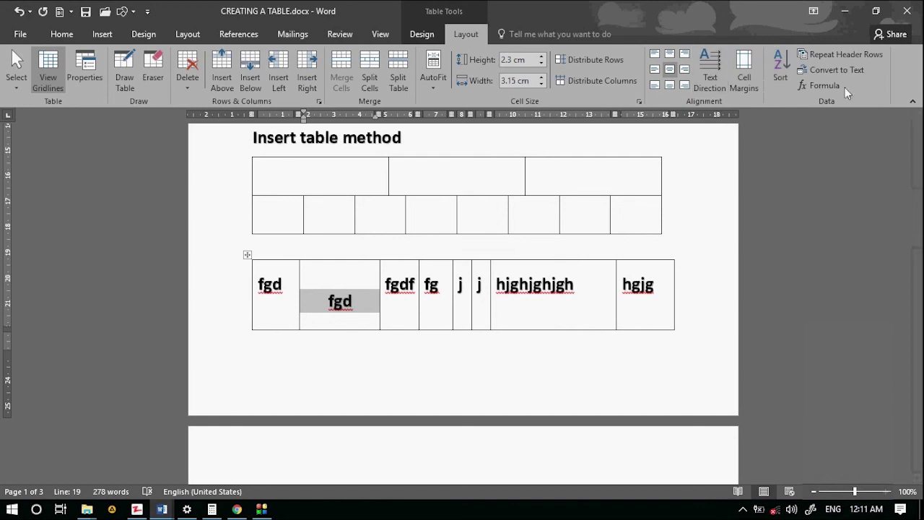
pyautogui.moveTo(377, 325); pyautogui.dragTo(668, 324)
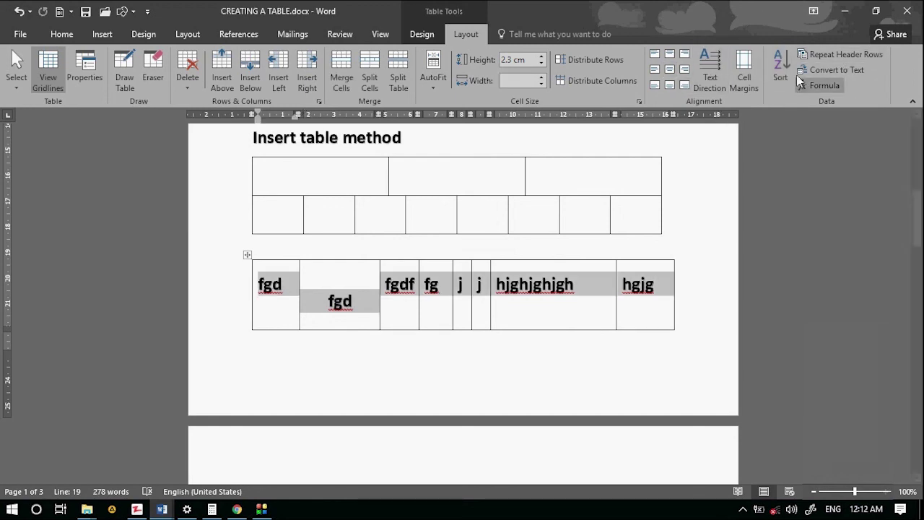